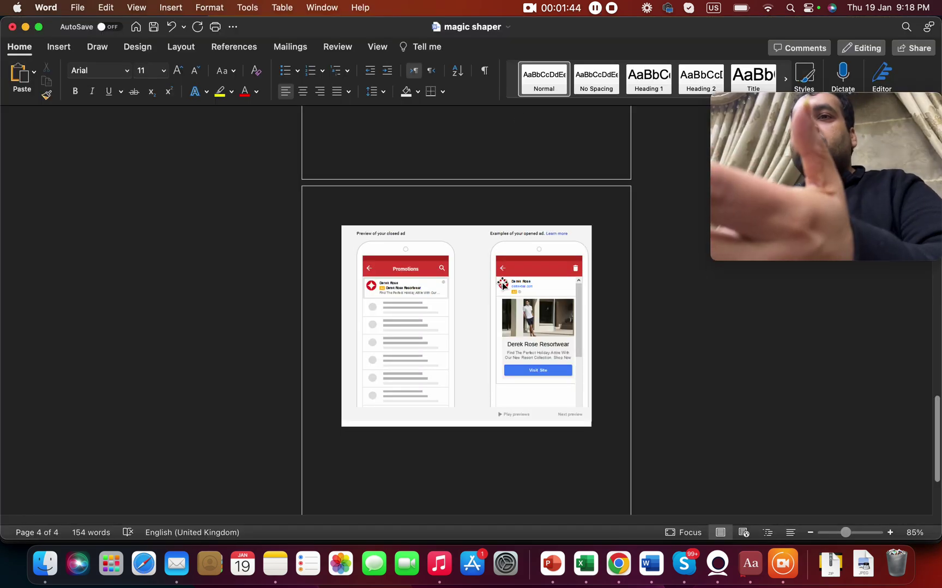
# Zoom the Word document to about 229% on the closed and opened Gmail ad previews
pyautogui.scroll(5, 469, 309)
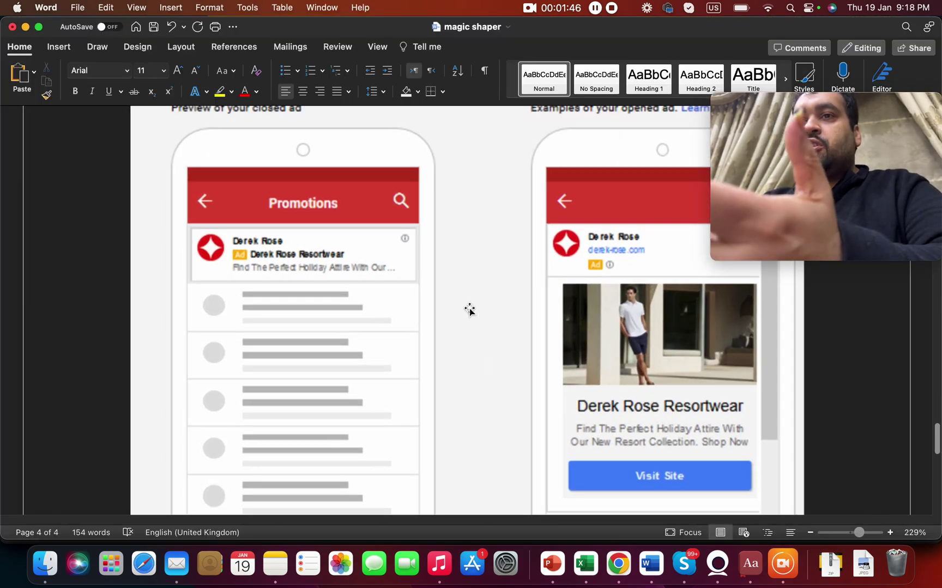
pyautogui.scroll(1, 468, 311)
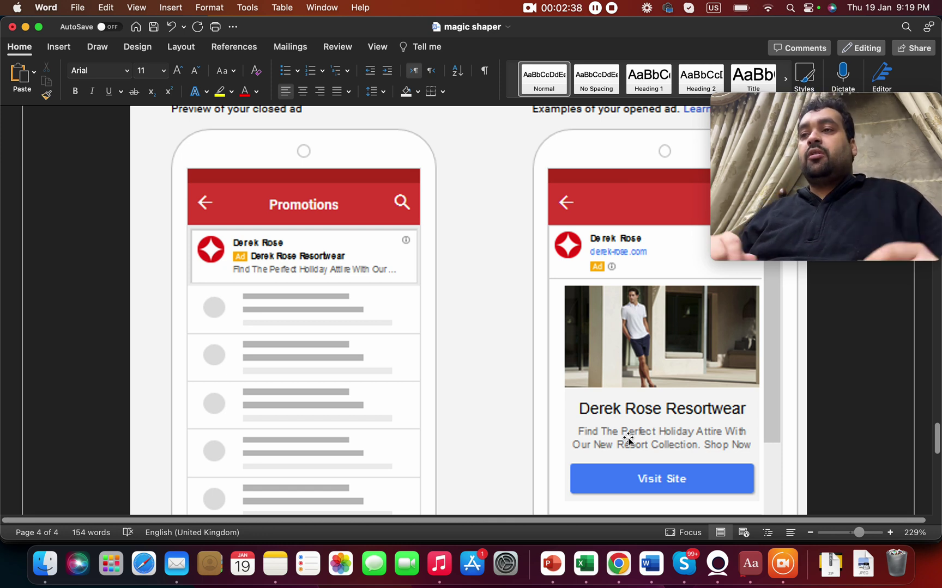
# Switch to Chrome and show the manager's list of all accounts
pyautogui.click(618, 564)
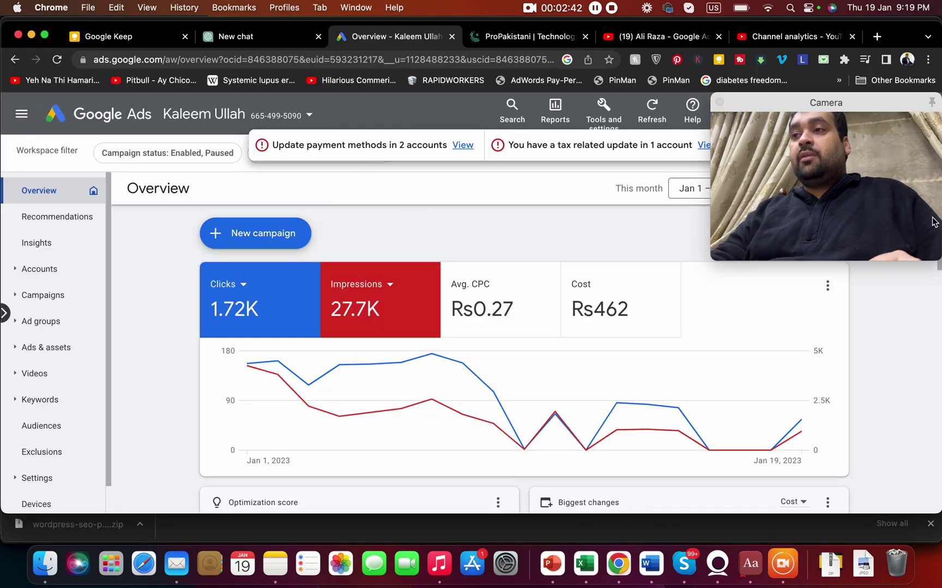
pyautogui.moveTo(938, 270); pyautogui.dragTo(934, 416)
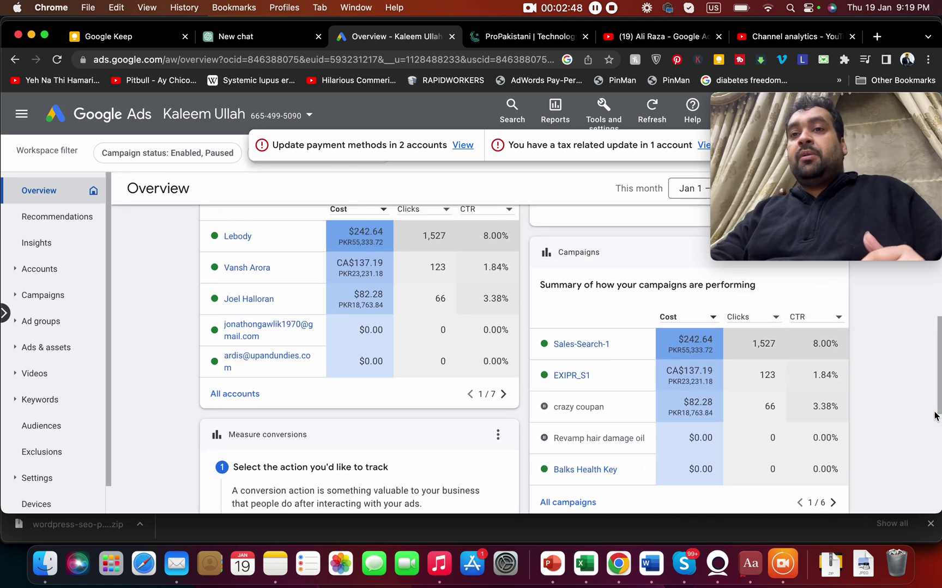
pyautogui.click(265, 395)
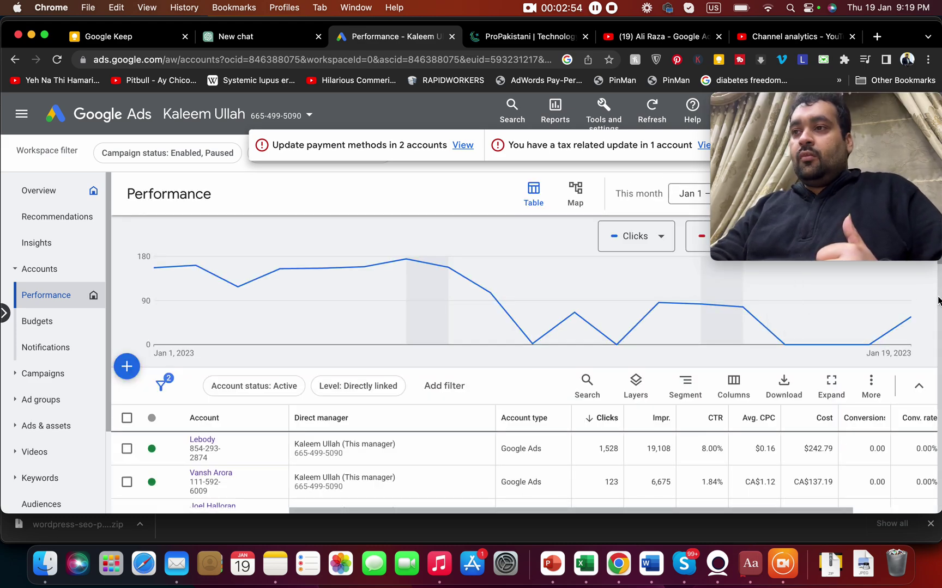
# Open the Test 2 account in a new browser tab and switch to it
pyautogui.scroll(-4, 937, 305)
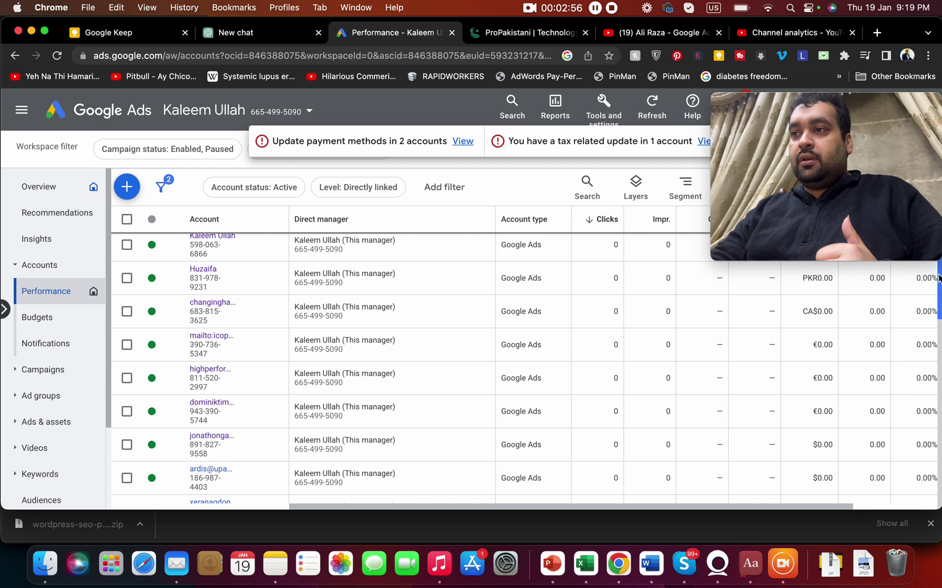
pyautogui.scroll(-10, 939, 278)
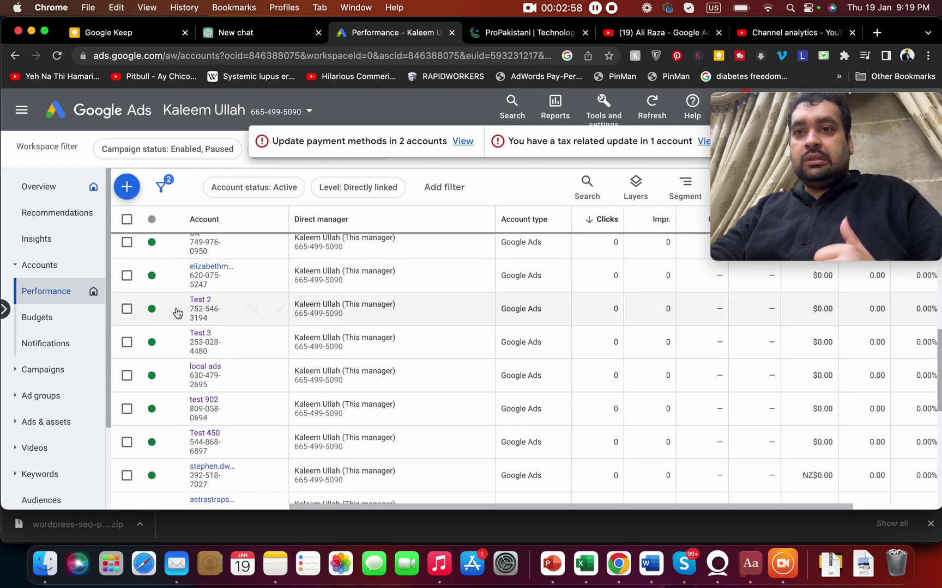
pyautogui.rightClick(202, 300)
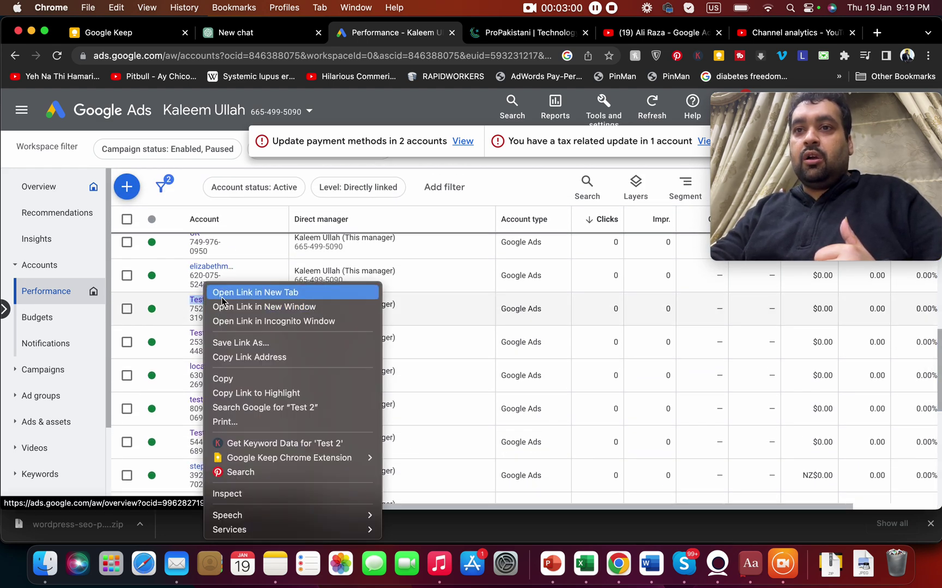
pyautogui.click(222, 295)
pyautogui.click(450, 38)
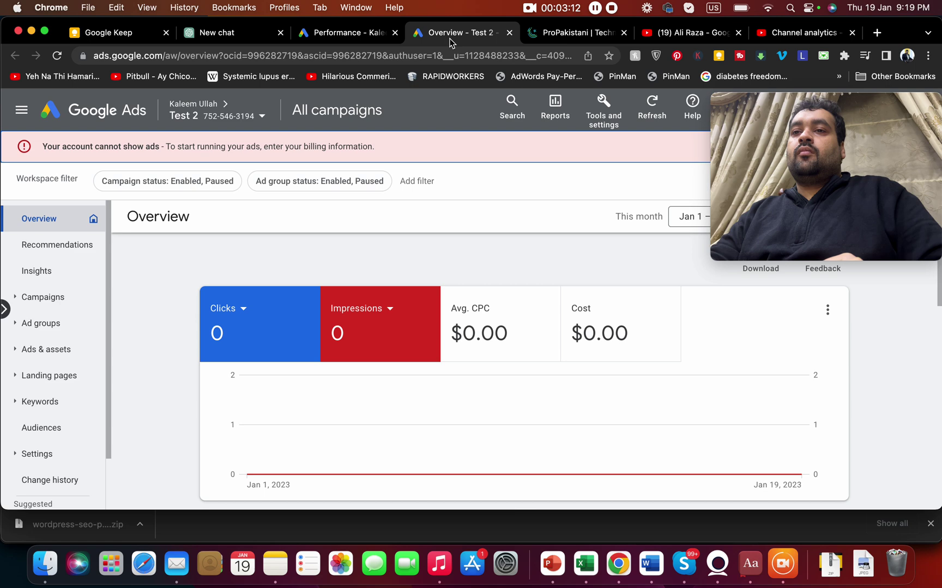
# Start a new campaign and browse the Sales and Leads objectives and their campaign types
pyautogui.click(233, 267)
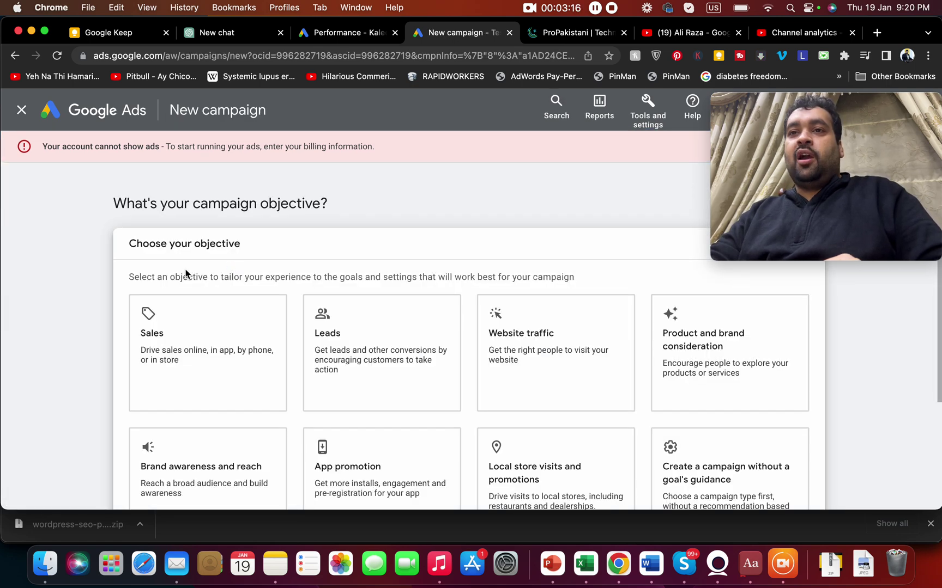
pyautogui.click(20, 111)
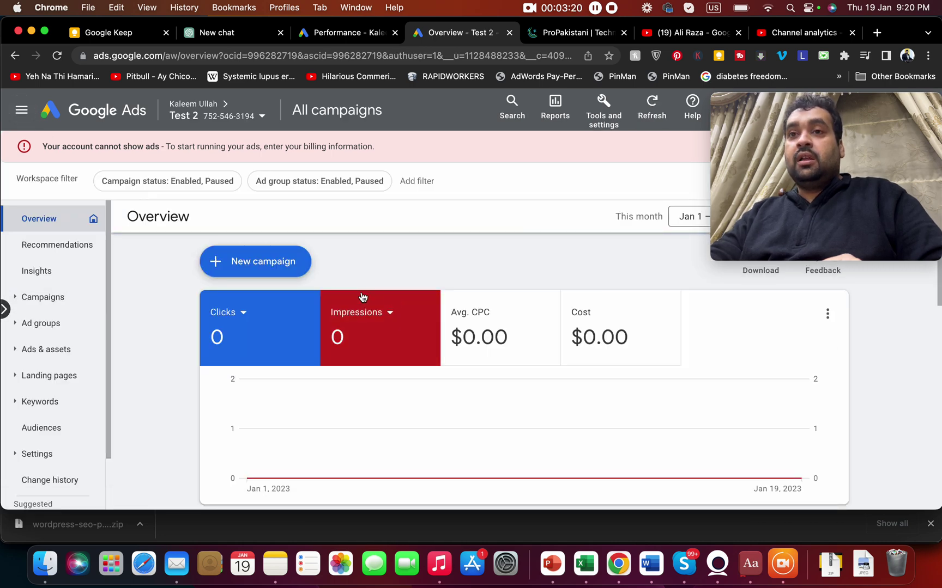
pyautogui.click(286, 267)
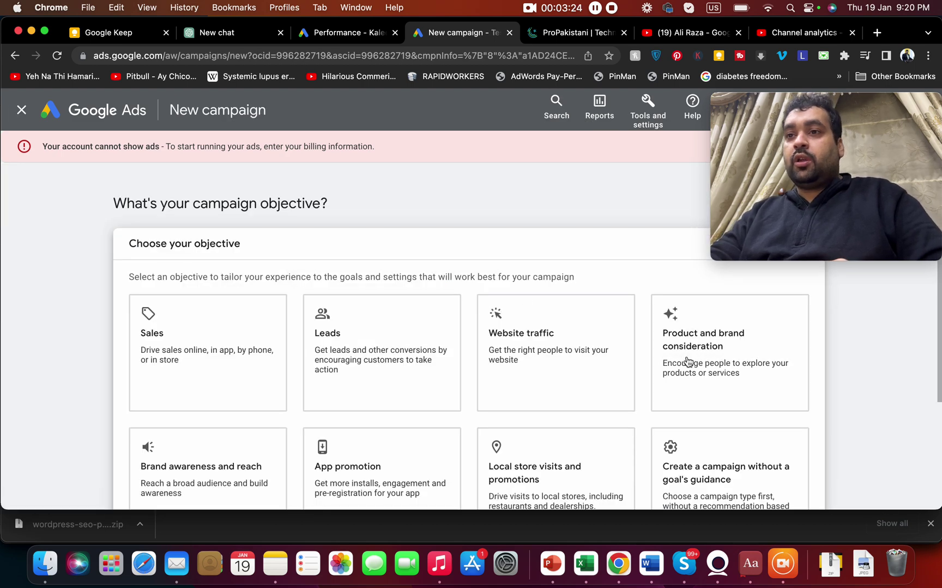
pyautogui.moveTo(940, 309); pyautogui.dragTo(939, 376)
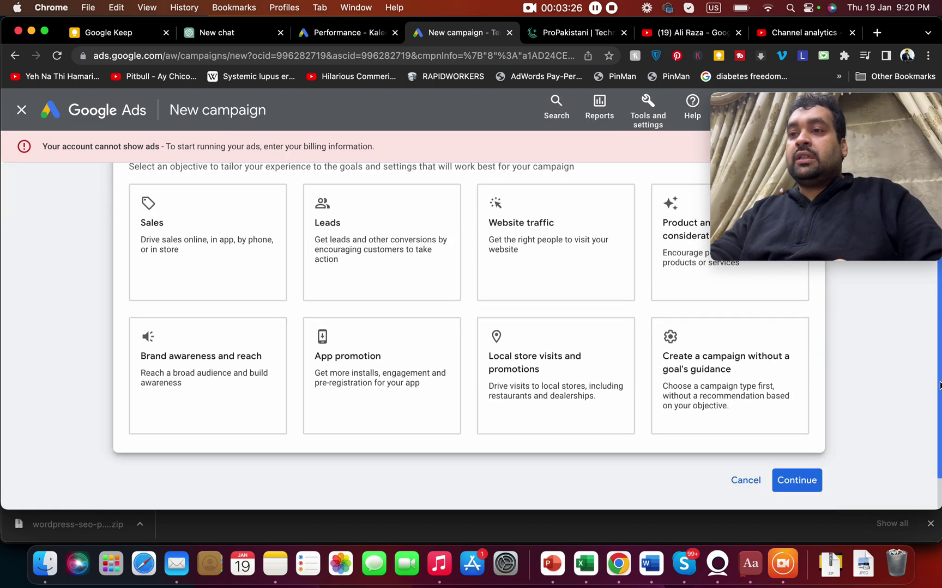
pyautogui.click(192, 298)
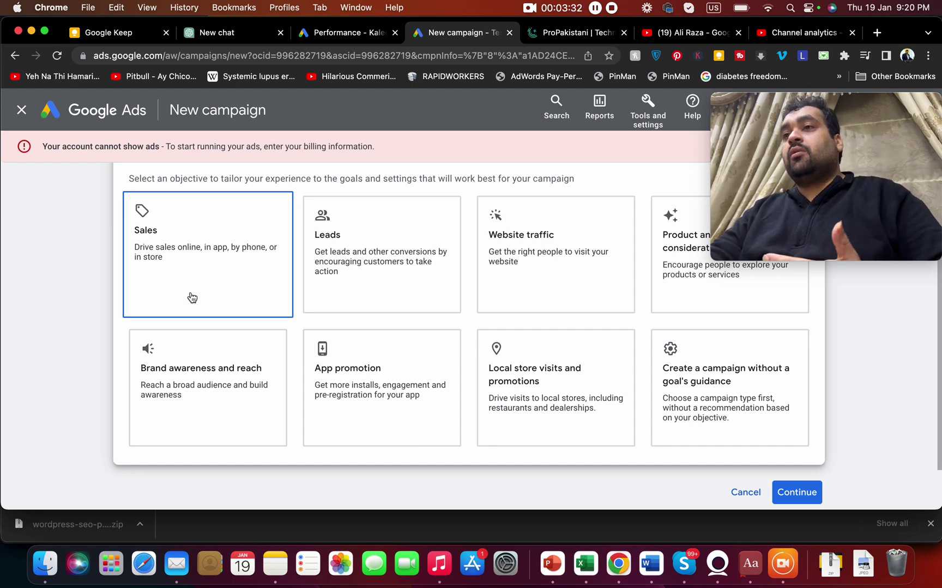
pyautogui.scroll(-6, 192, 297)
pyautogui.click(370, 275)
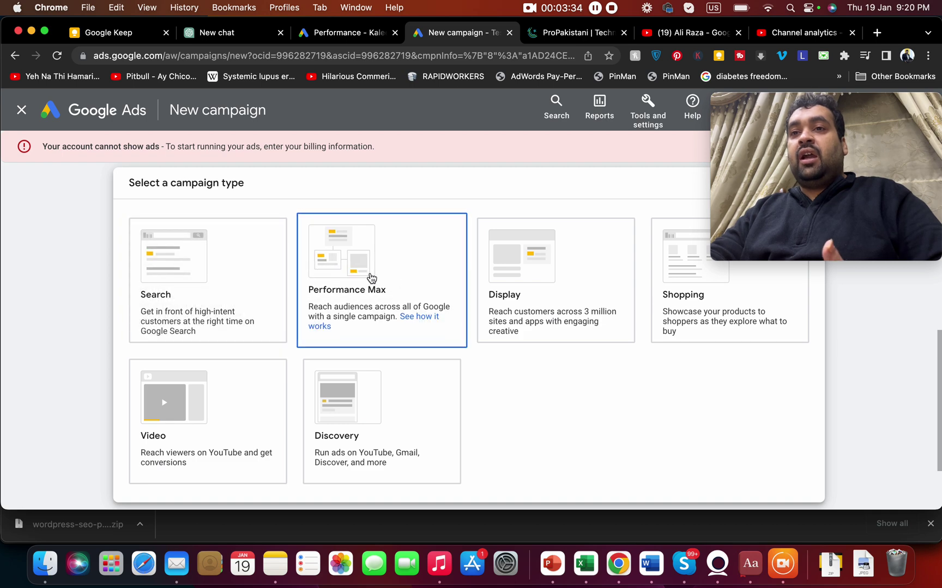
pyautogui.click(583, 294)
pyautogui.scroll(6, 939, 348)
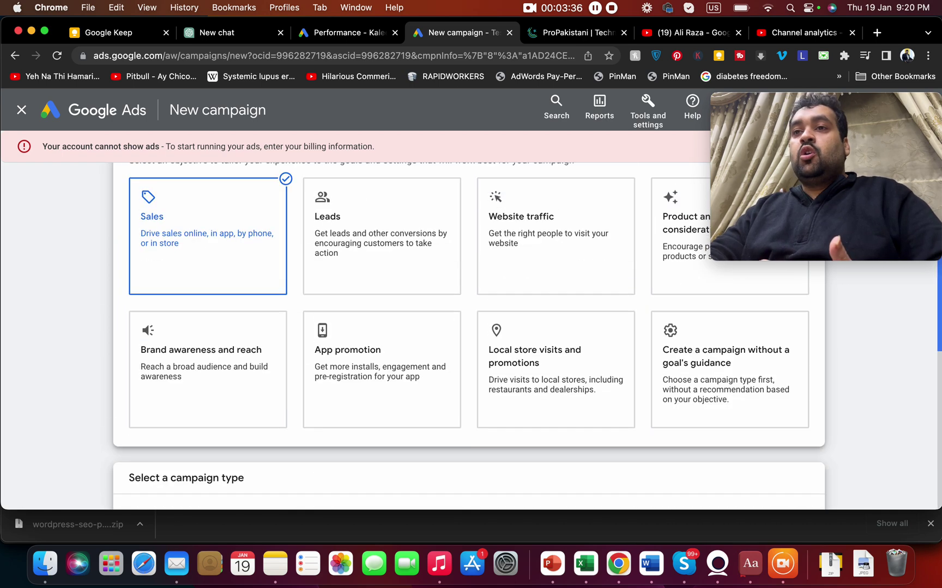
pyautogui.click(363, 217)
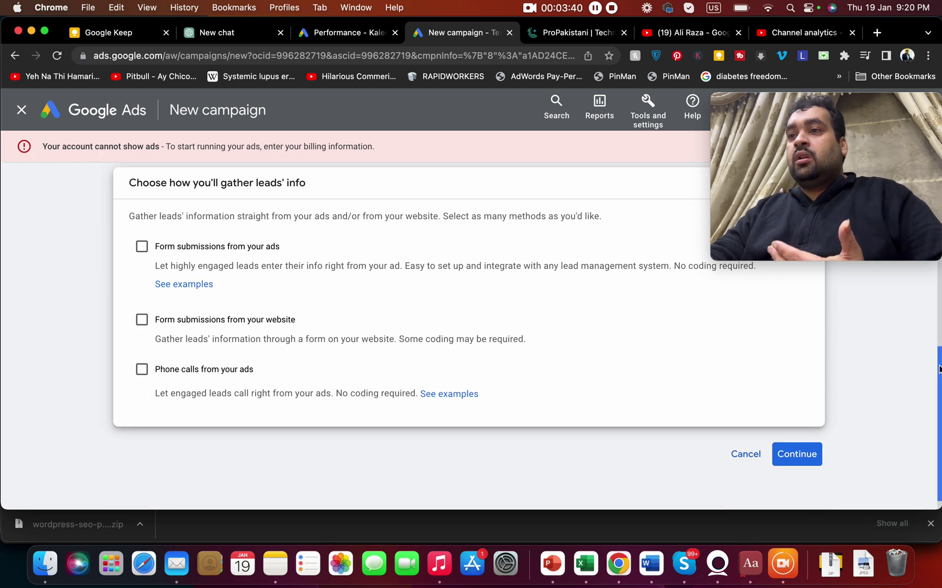
pyautogui.scroll(5, 844, 320)
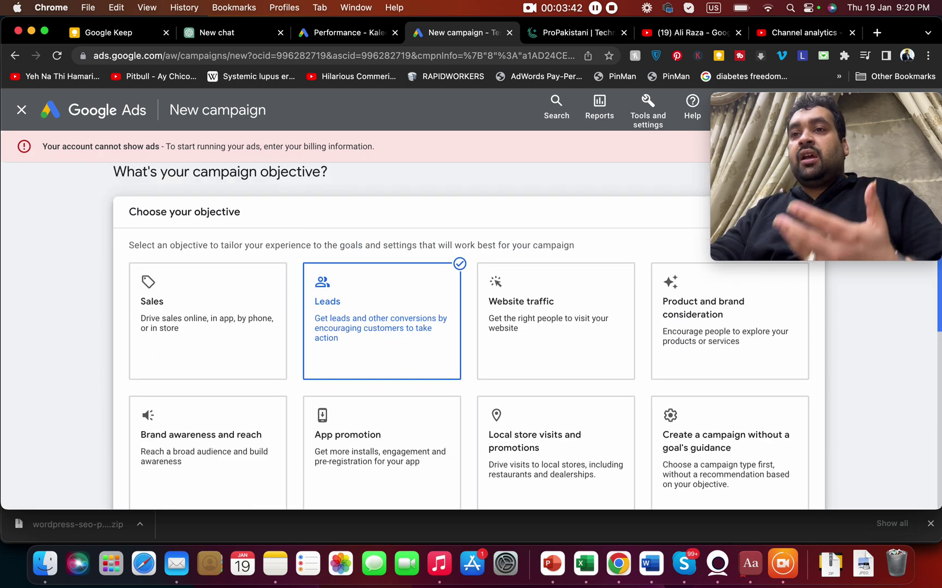
pyautogui.scroll(-2, 938, 246)
pyautogui.scroll(2, 938, 246)
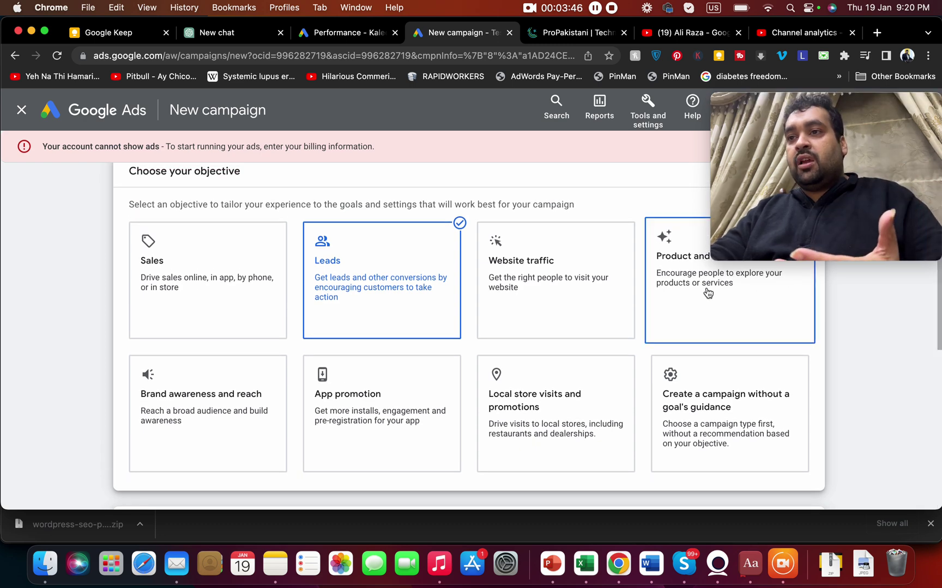
# Choose to create the campaign without a goal's guidance
pyautogui.click(700, 430)
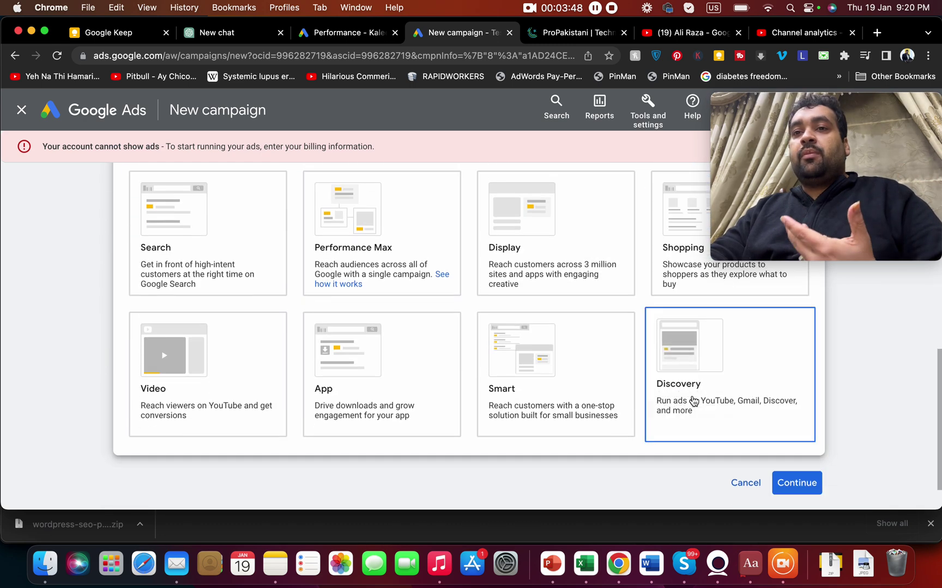
pyautogui.scroll(10, 938, 366)
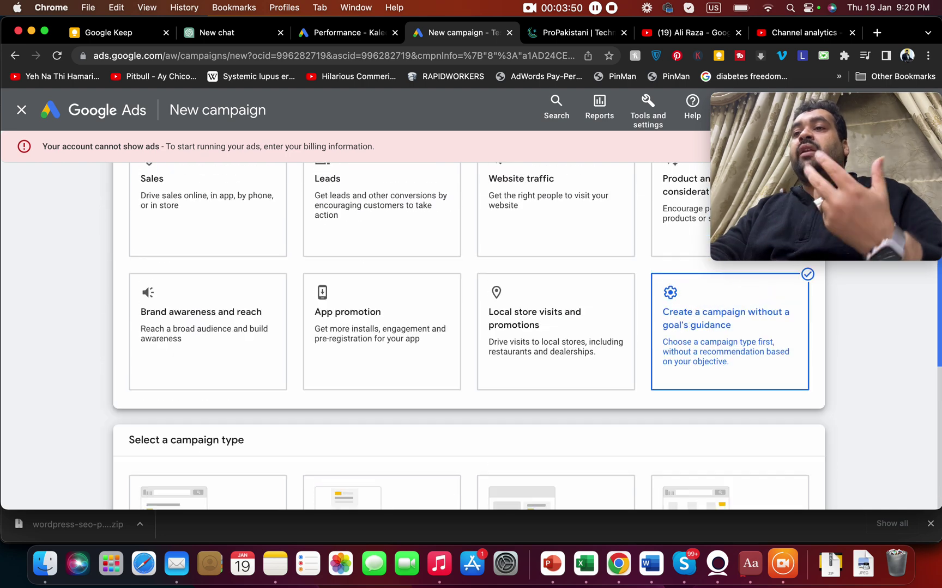
pyautogui.scroll(-4, 939, 218)
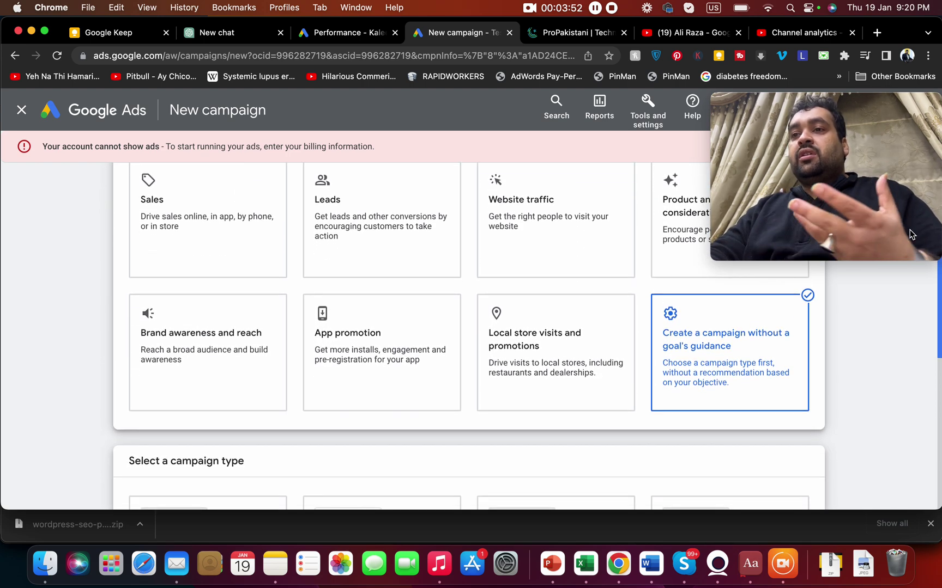
pyautogui.scroll(5, 913, 240)
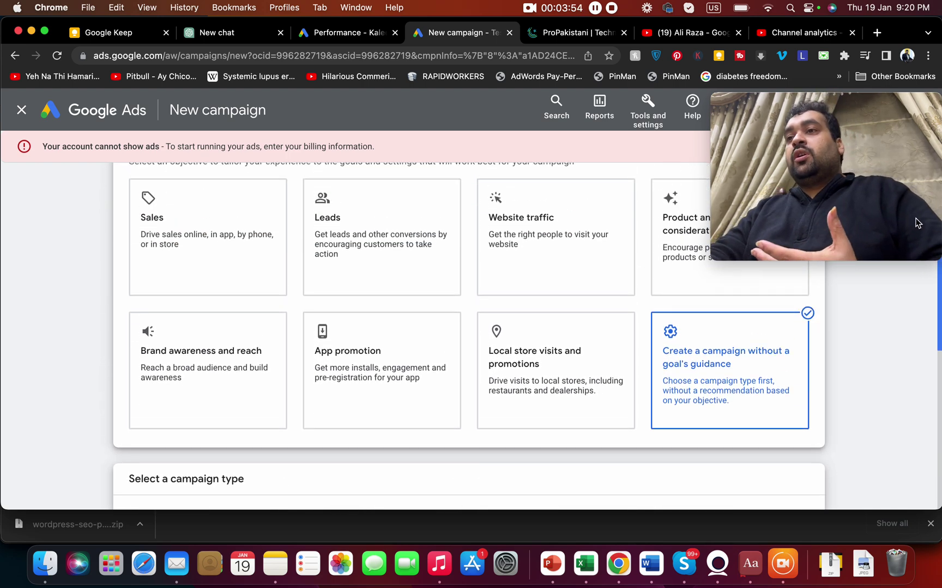
pyautogui.scroll(-3, 919, 214)
pyautogui.scroll(-1, 919, 213)
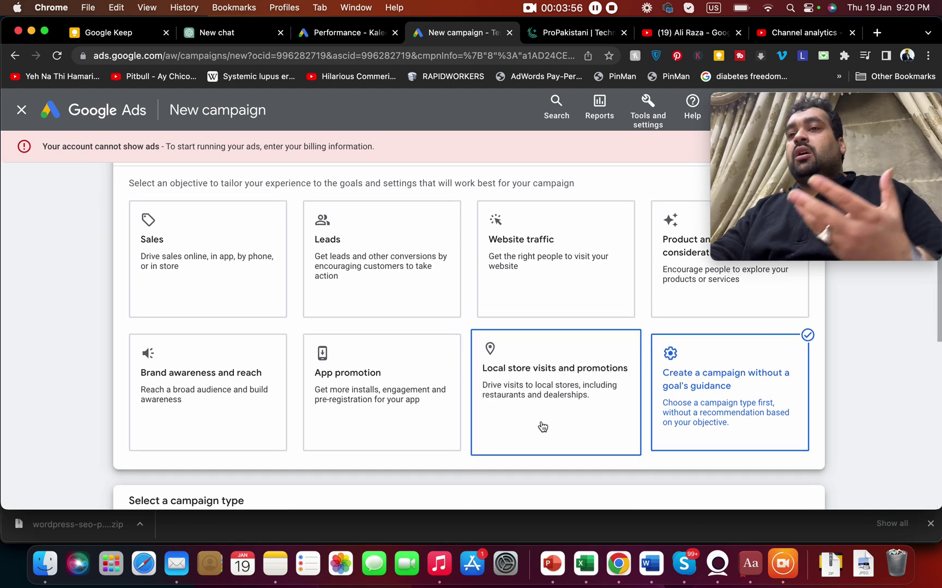
# Briefly try Local store visits and promotions, then return to no goal's guidance and the campaign types
pyautogui.click(528, 401)
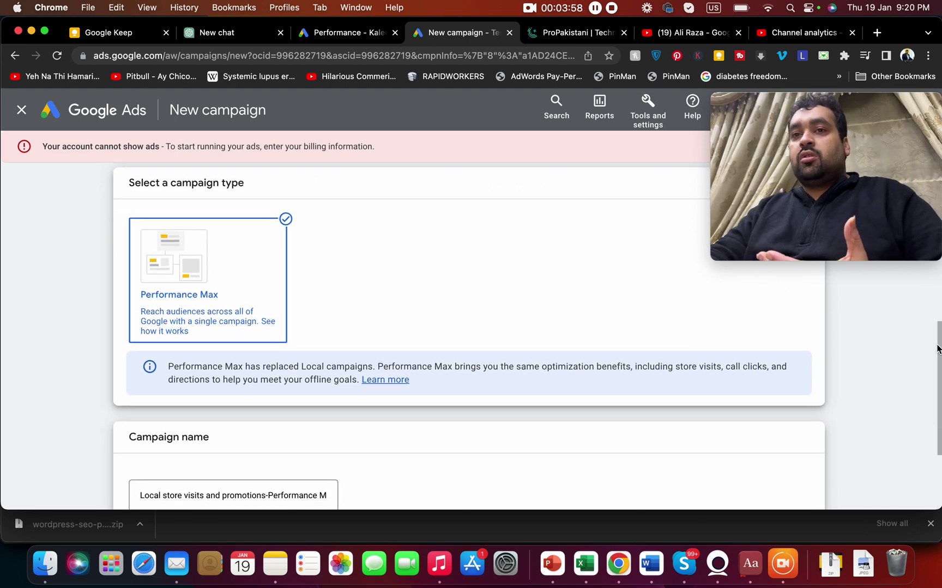
pyautogui.scroll(-1, 938, 397)
pyautogui.scroll(6, 938, 396)
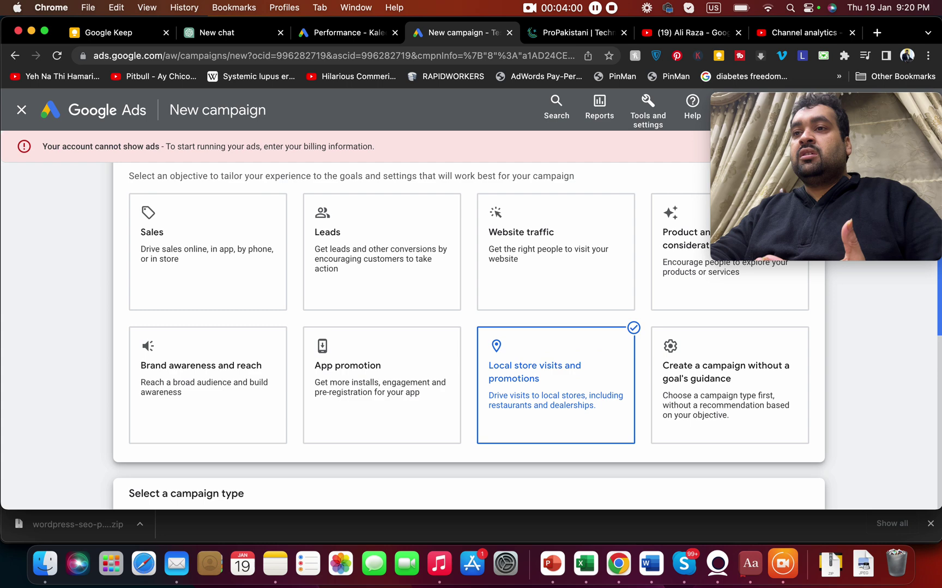
pyautogui.click(740, 418)
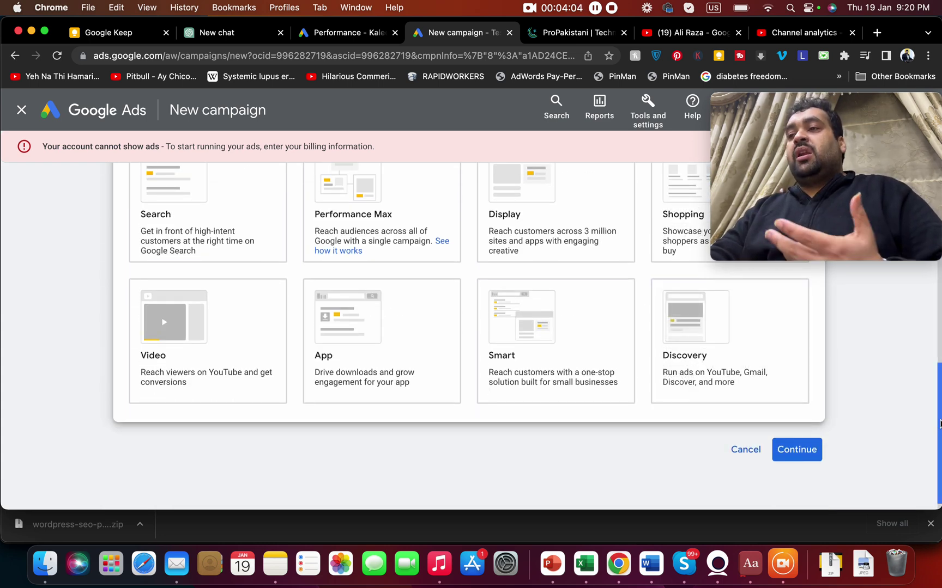
pyautogui.scroll(2, 938, 428)
pyautogui.scroll(2, 468, 327)
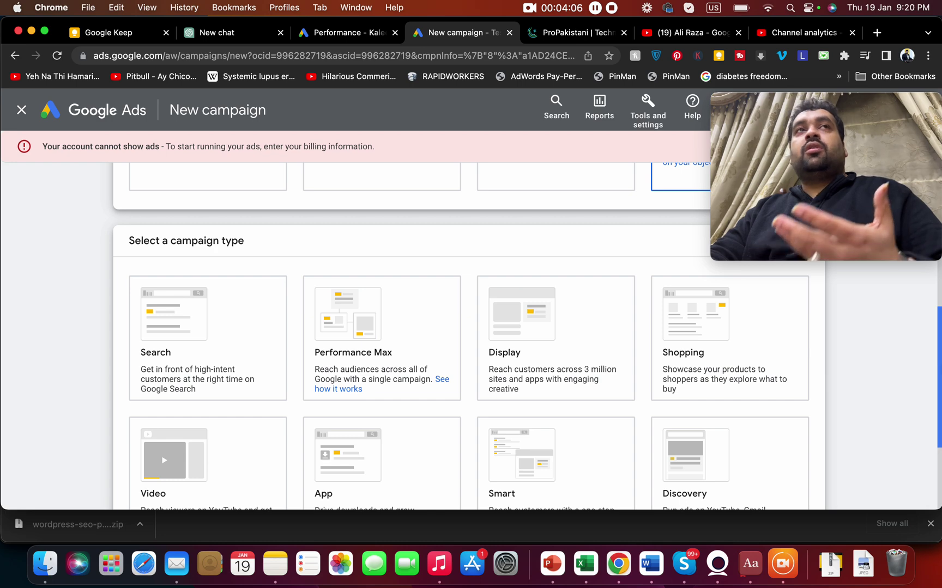
pyautogui.scroll(-2, 939, 383)
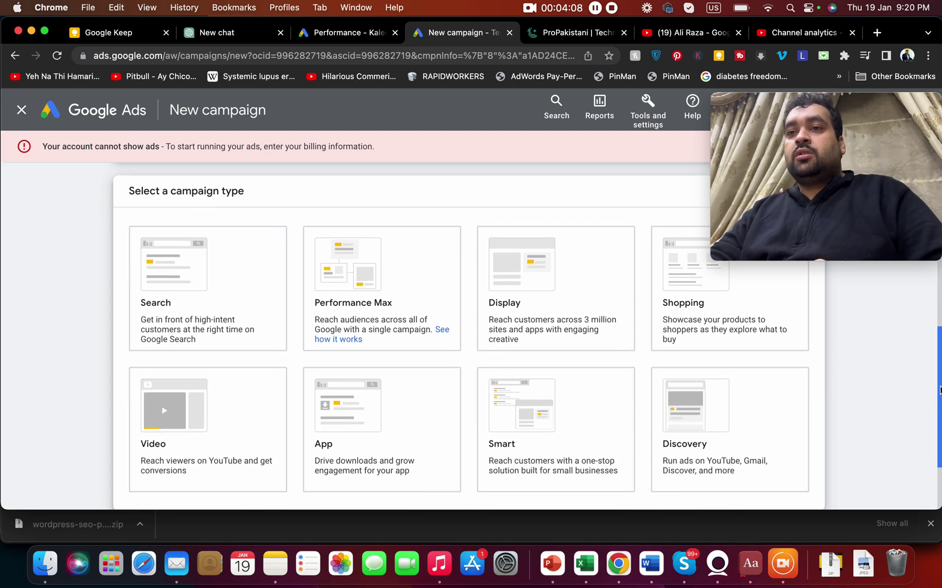
pyautogui.scroll(4, 940, 383)
pyautogui.scroll(-3, 940, 383)
pyautogui.scroll(-2, 939, 383)
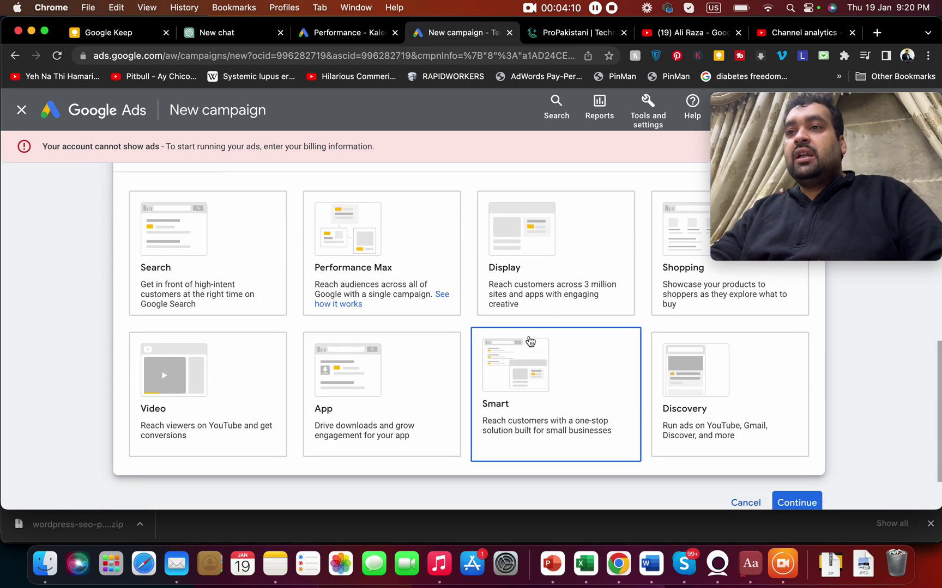
# Select the Display campaign type and enter the business website address
pyautogui.click(559, 295)
pyautogui.scroll(-1, 736, 349)
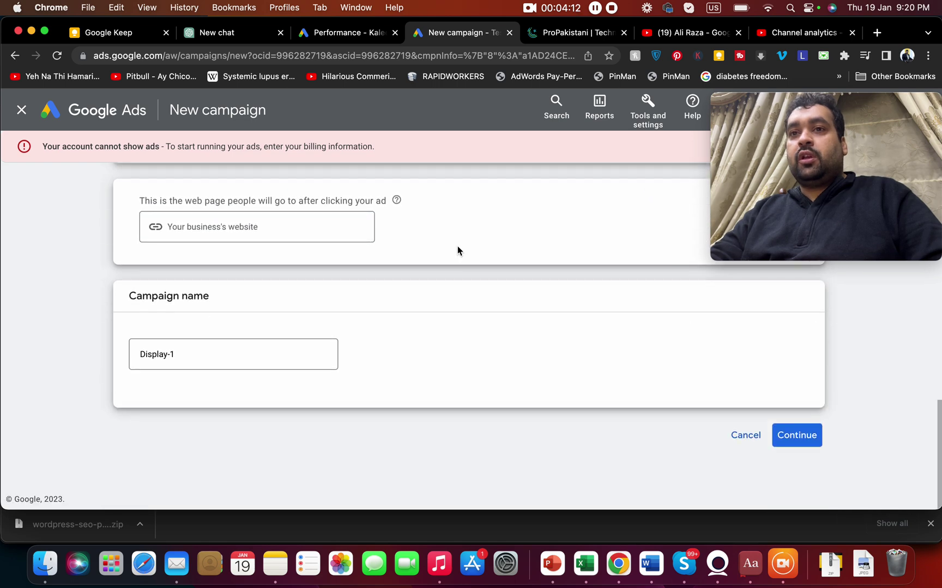
pyautogui.click(266, 225)
pyautogui.write('a')
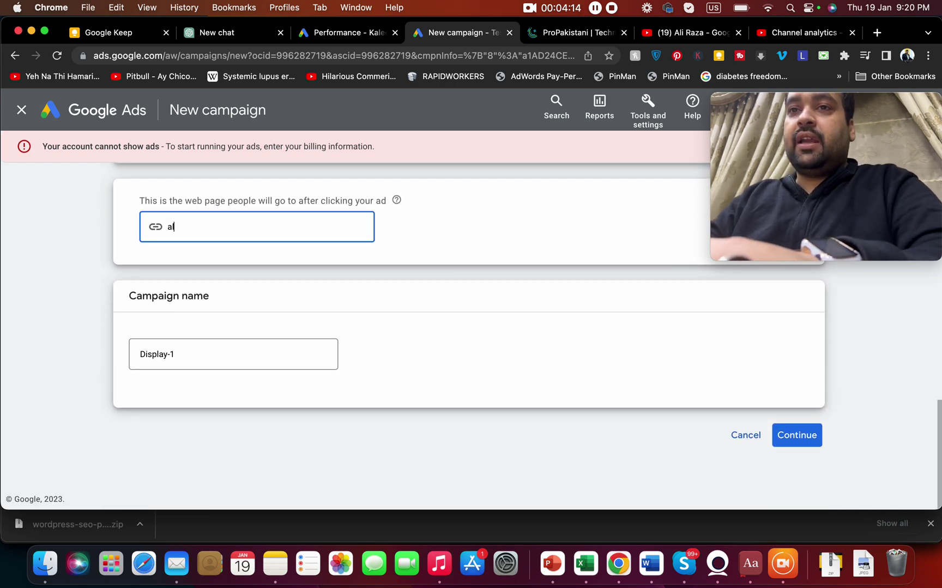
pyautogui.write('liraza.co')
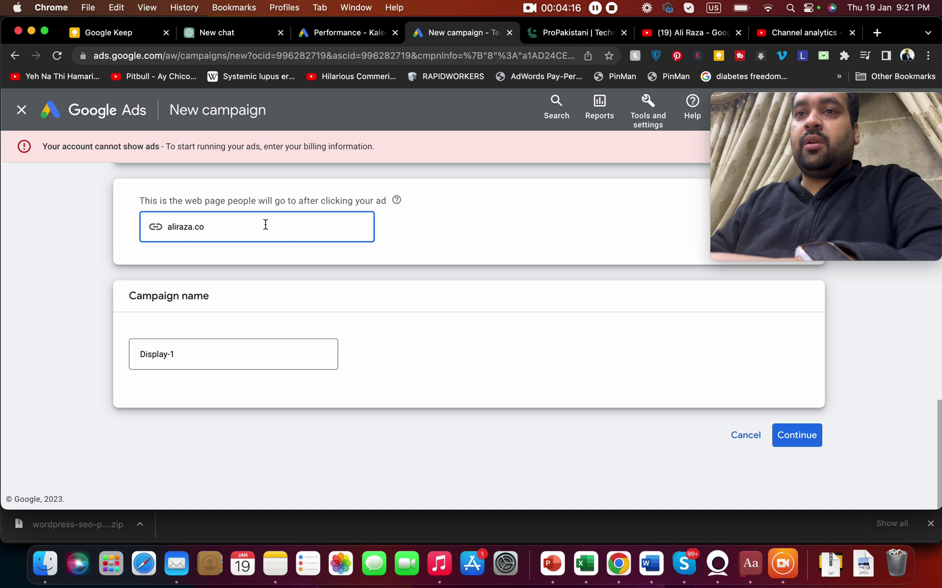
# Rename the campaign from Display-1 to 'Gmail AD' and continue to campaign settings
pyautogui.click(199, 341)
pyautogui.press('super+a')
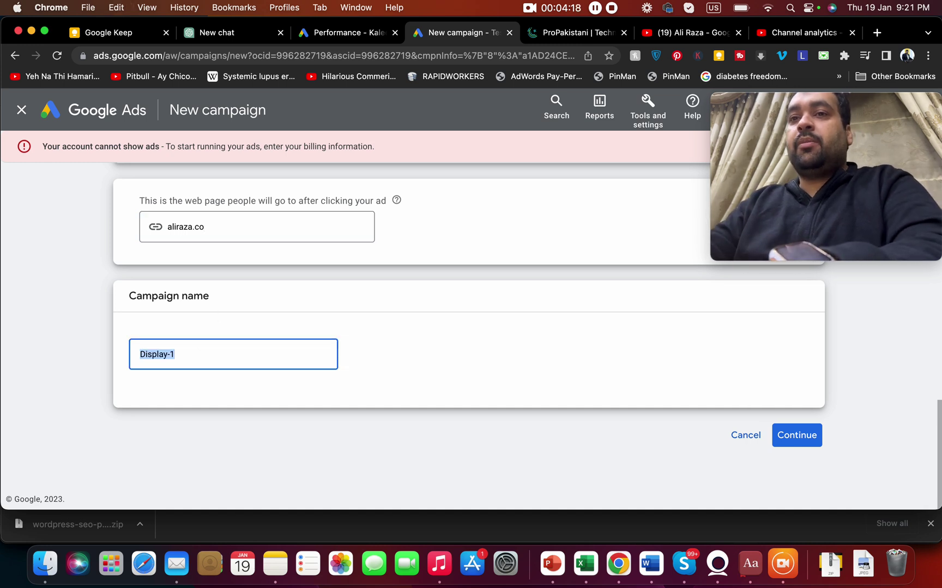
pyautogui.write('Gmail AD')
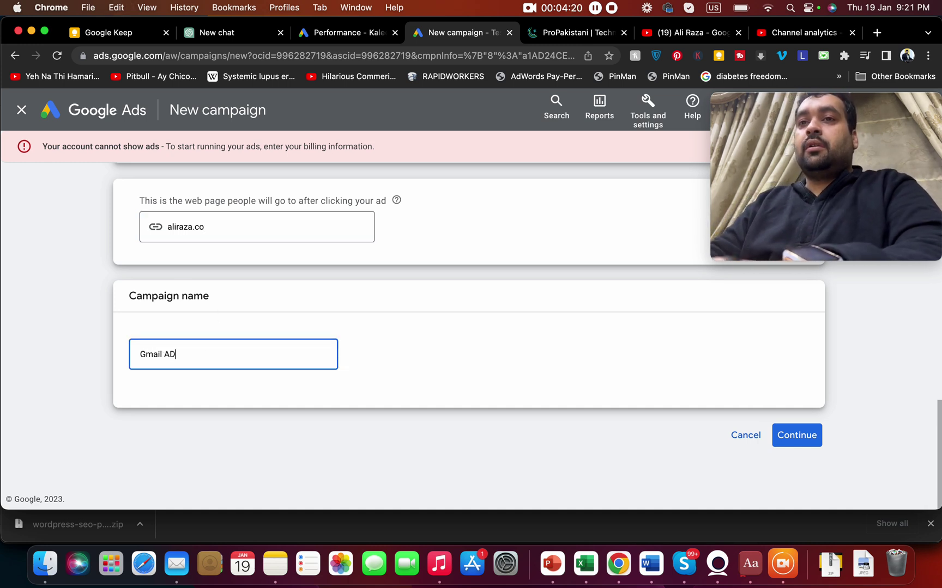
pyautogui.click(793, 434)
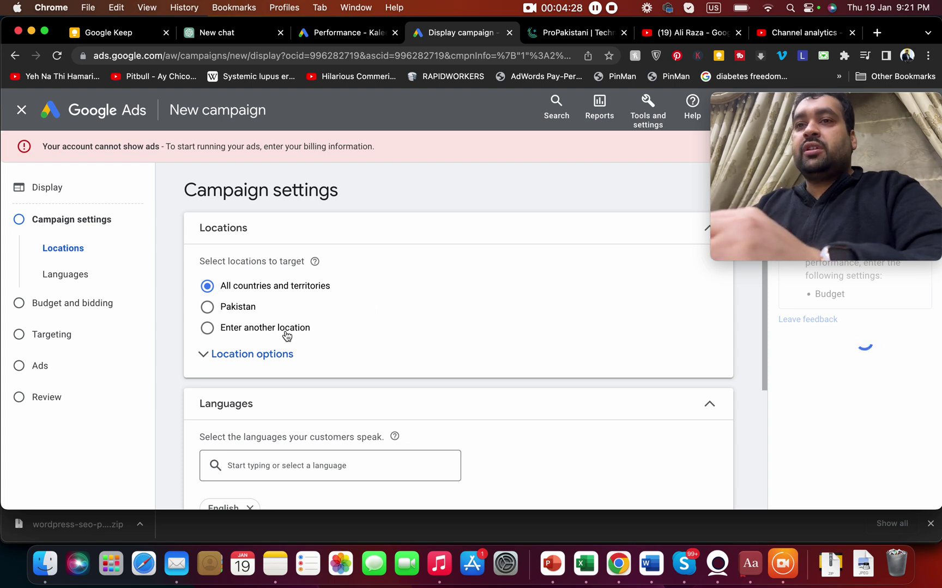
# Briefly try a specific location, then revert to All countries and territories
pyautogui.click(286, 331)
pyautogui.click(314, 367)
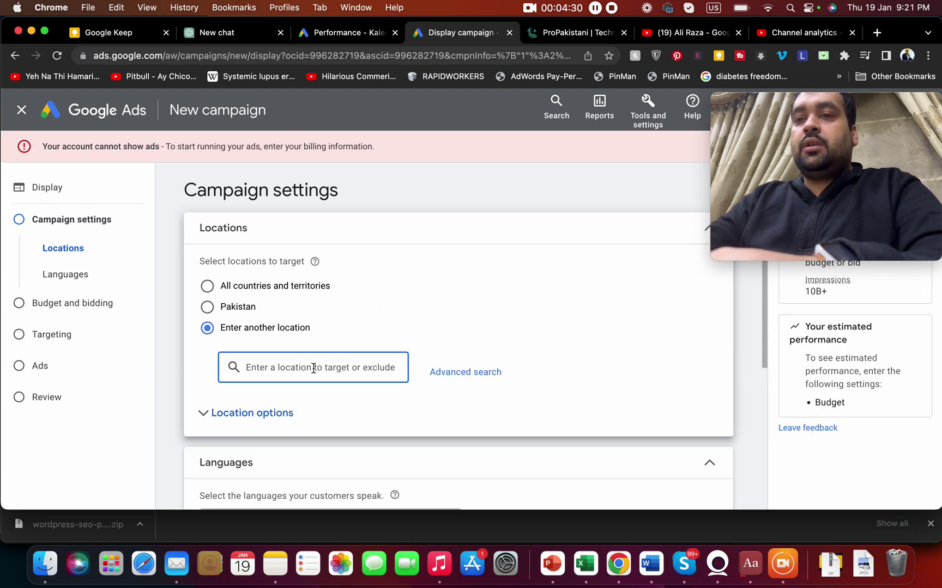
pyautogui.write('u')
pyautogui.click(189, 288)
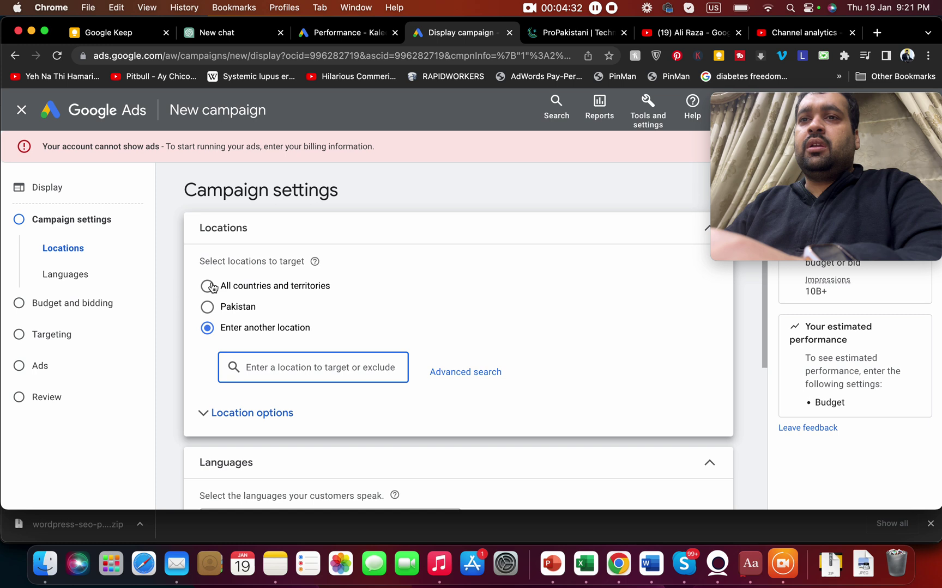
pyautogui.click(210, 288)
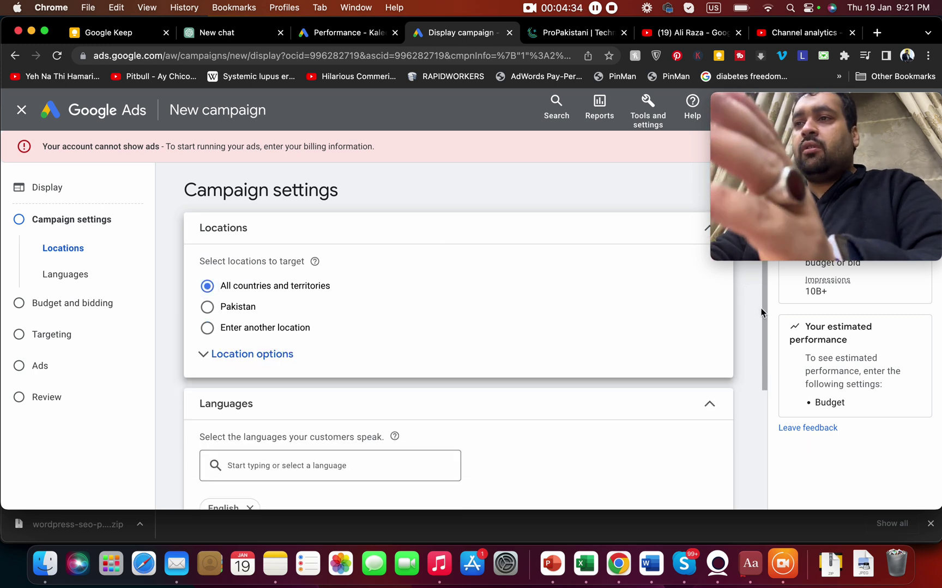
# Expand and review More settings, then advance to Budget and bidding
pyautogui.scroll(-3, 761, 314)
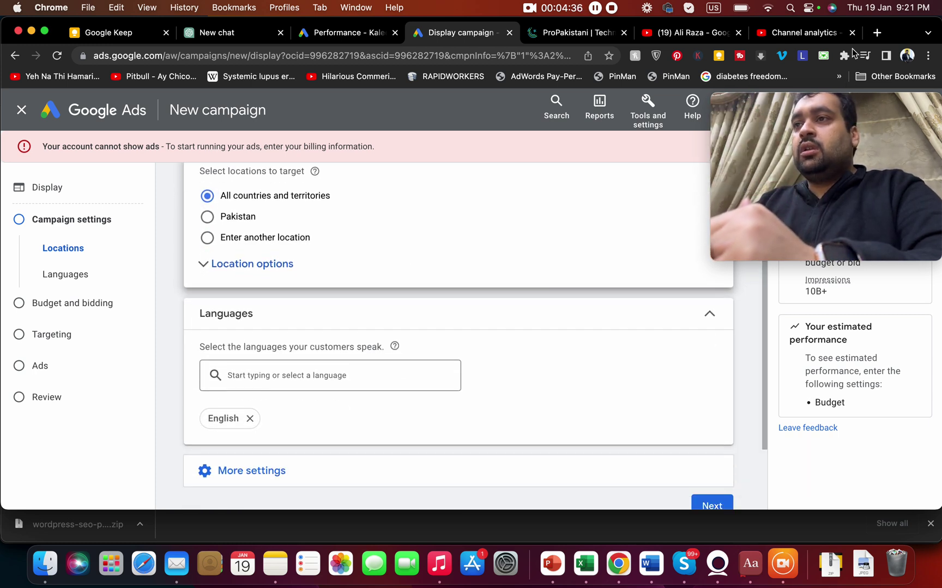
pyautogui.click(843, 102)
pyautogui.moveTo(843, 98); pyautogui.dragTo(836, 22)
pyautogui.click(764, 351)
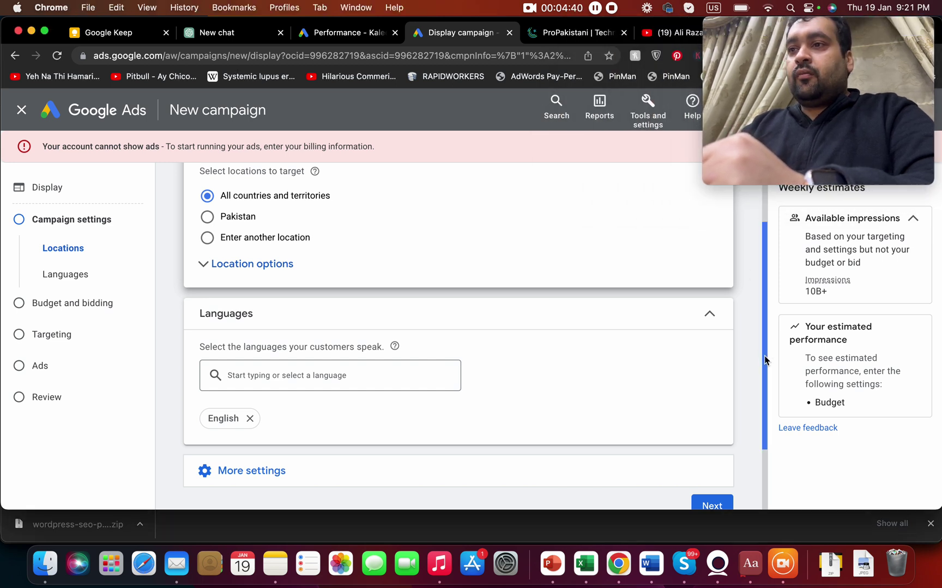
pyautogui.scroll(-3, 763, 431)
pyautogui.click(444, 380)
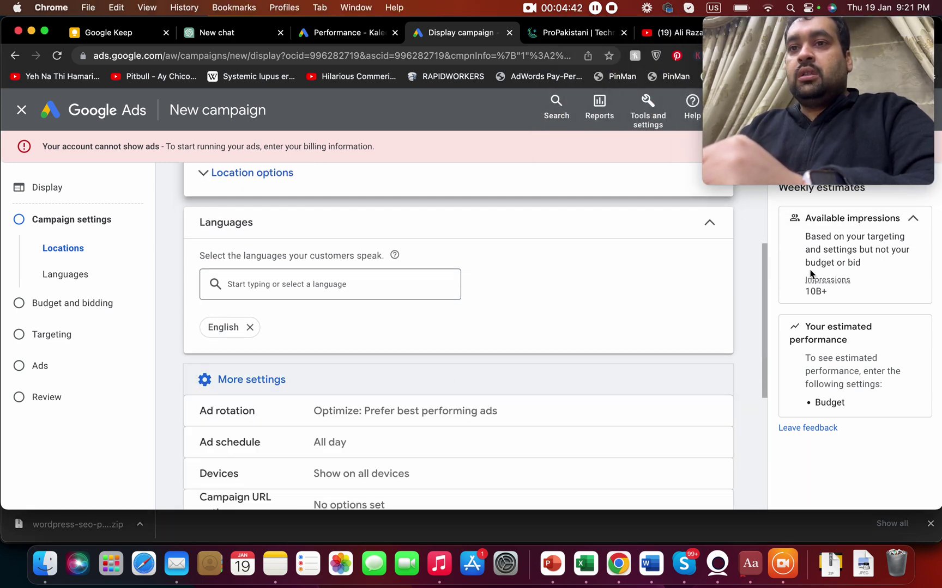
pyautogui.moveTo(766, 311); pyautogui.dragTo(754, 393)
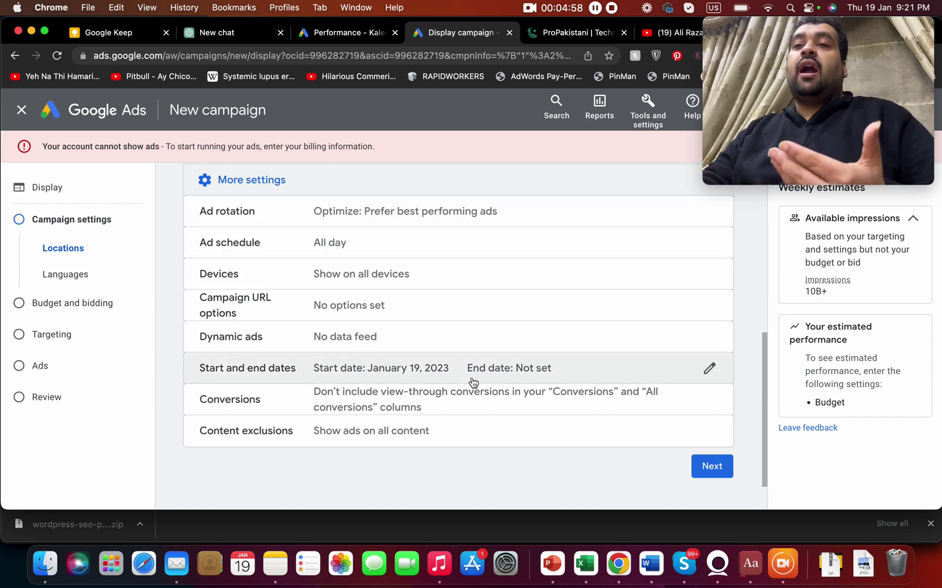
pyautogui.click(707, 468)
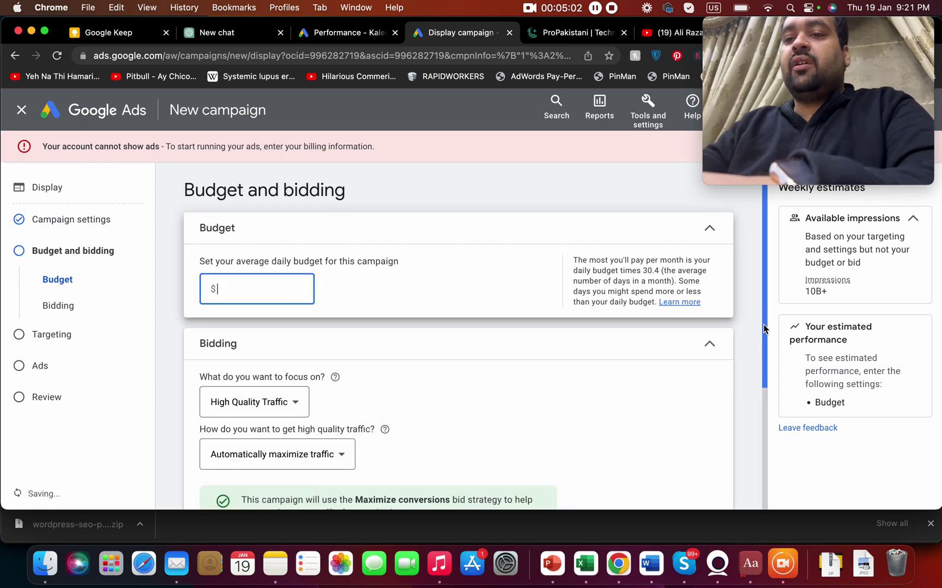
# Set a $50 daily budget with High Quality Traffic, automatically maximized, and proceed to targeting
pyautogui.write('50')
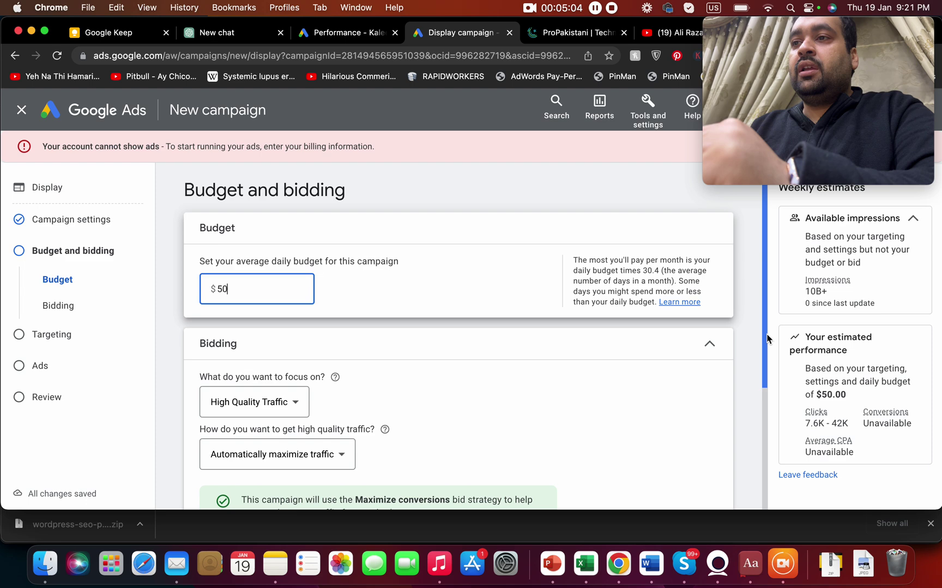
pyautogui.scroll(-3, 765, 341)
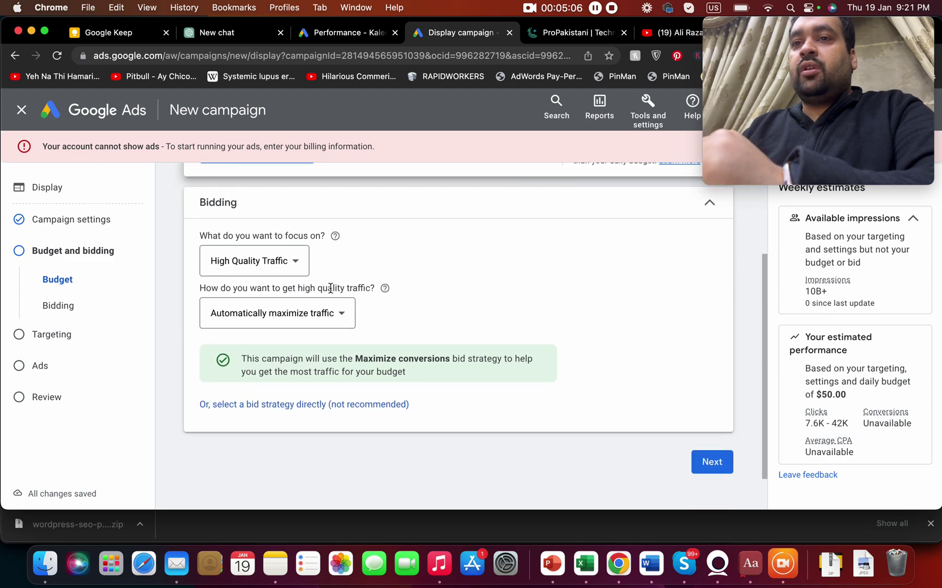
pyautogui.click(291, 272)
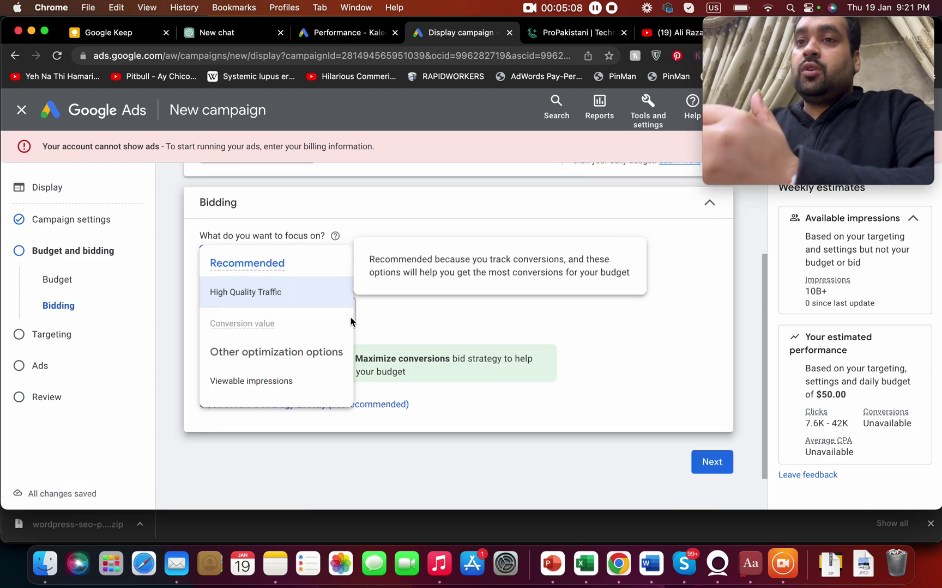
pyautogui.click(309, 297)
pyautogui.click(315, 314)
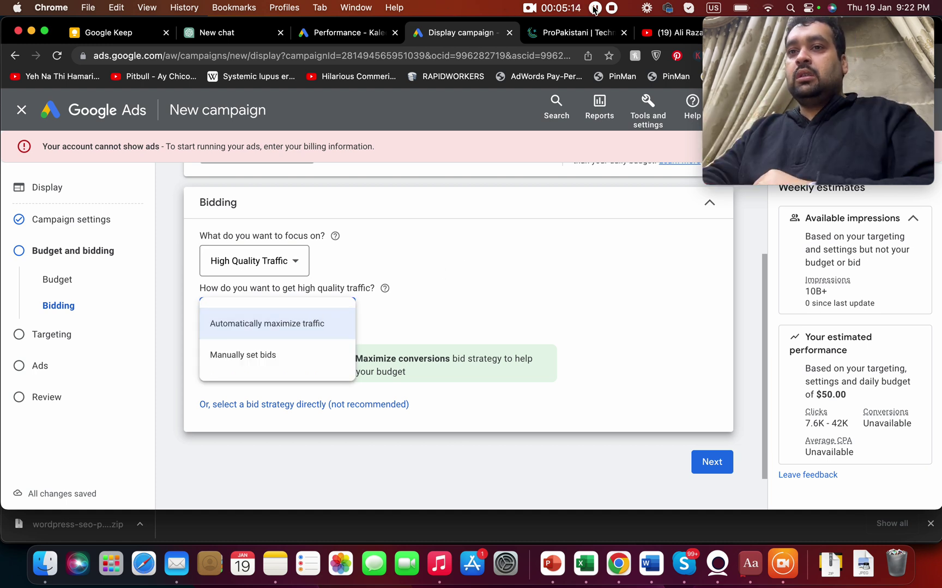
pyautogui.click(318, 327)
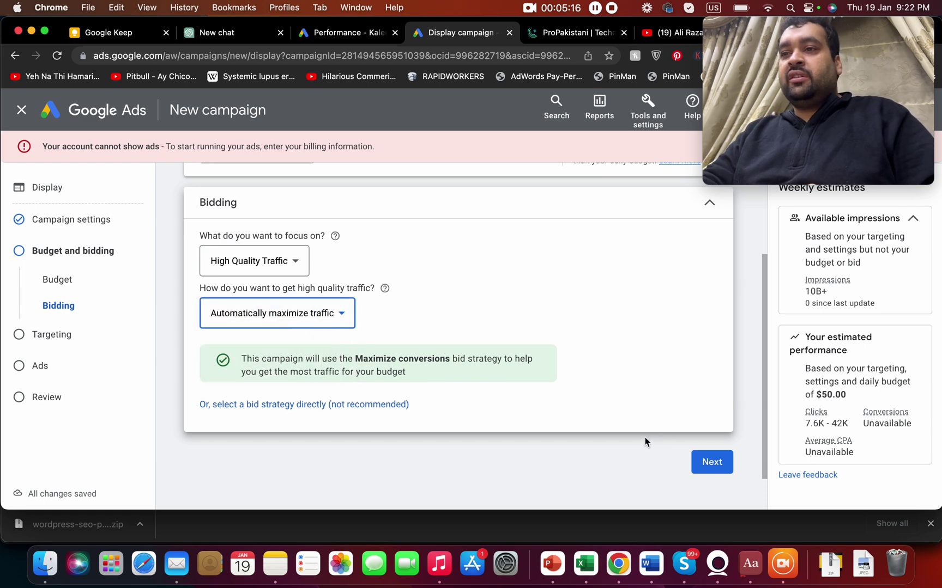
pyautogui.click(704, 462)
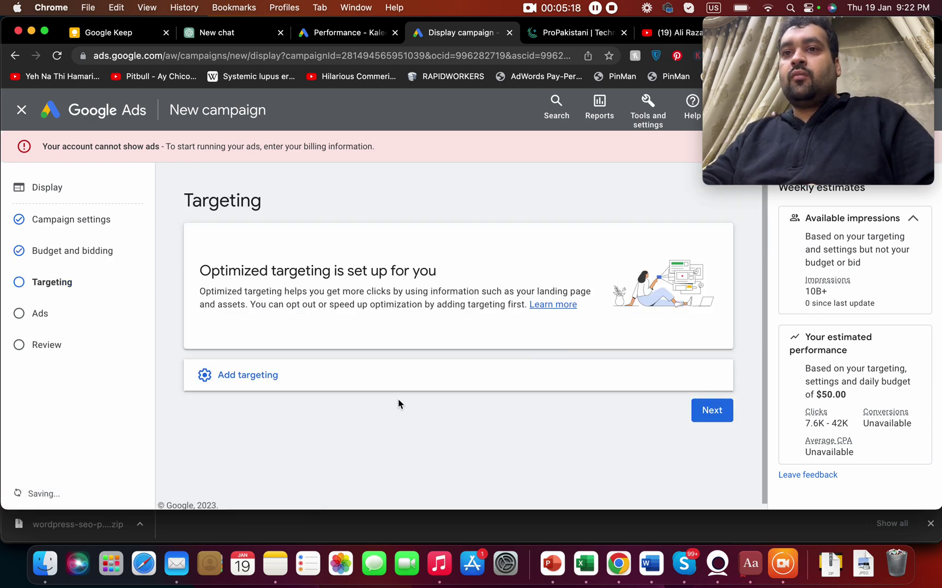
# Open Add targeting and choose Keywords to see website-based keyword ideas
pyautogui.click(326, 382)
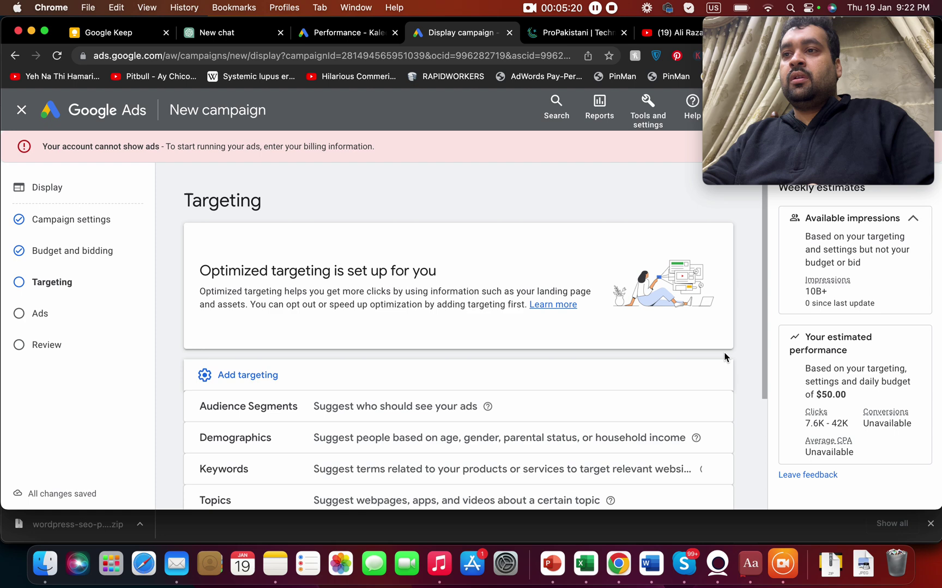
pyautogui.scroll(-5, 763, 378)
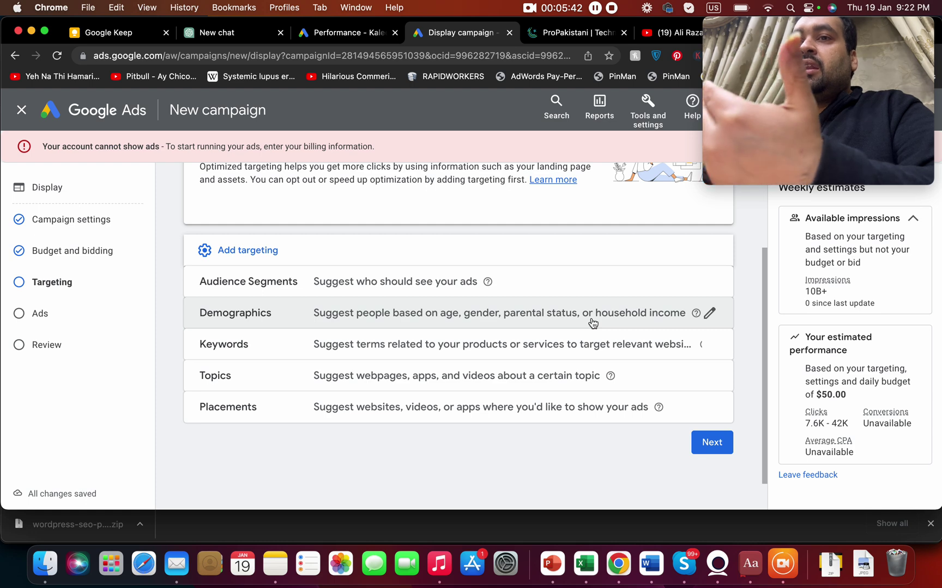
pyautogui.click(567, 348)
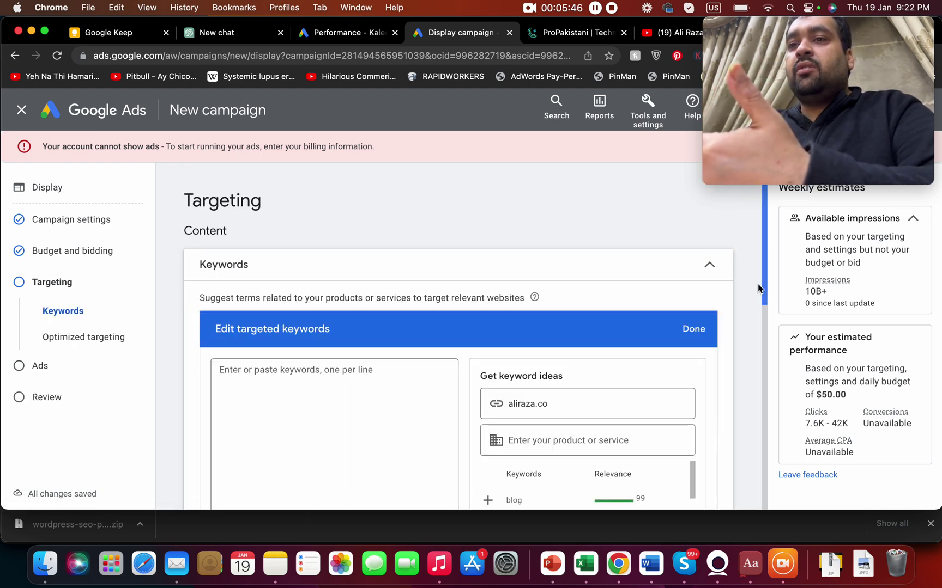
# Target the keywords 'digital marketing blog', 'blog', 'com blog' and 'blogger blogs'
pyautogui.scroll(-3, 761, 339)
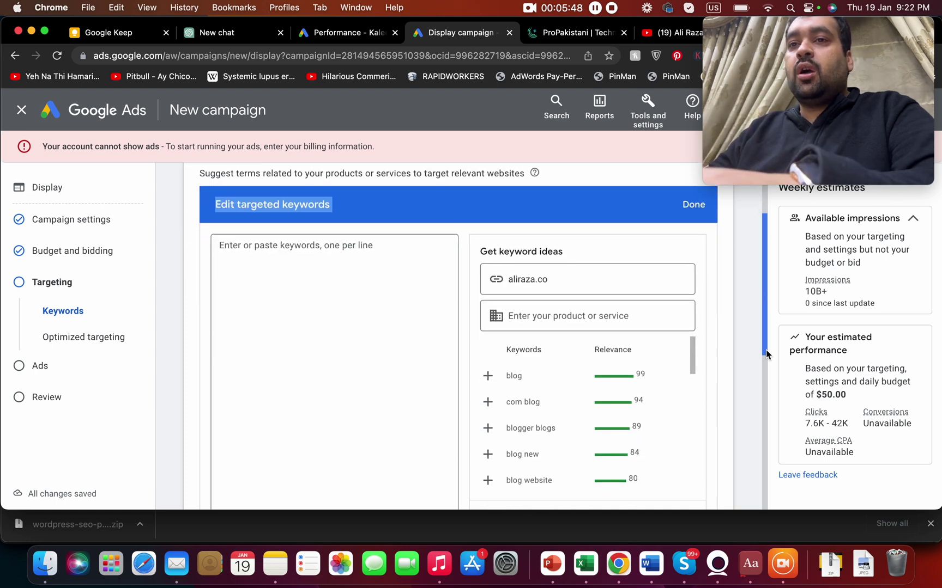
pyautogui.click(250, 370)
pyautogui.write('digital')
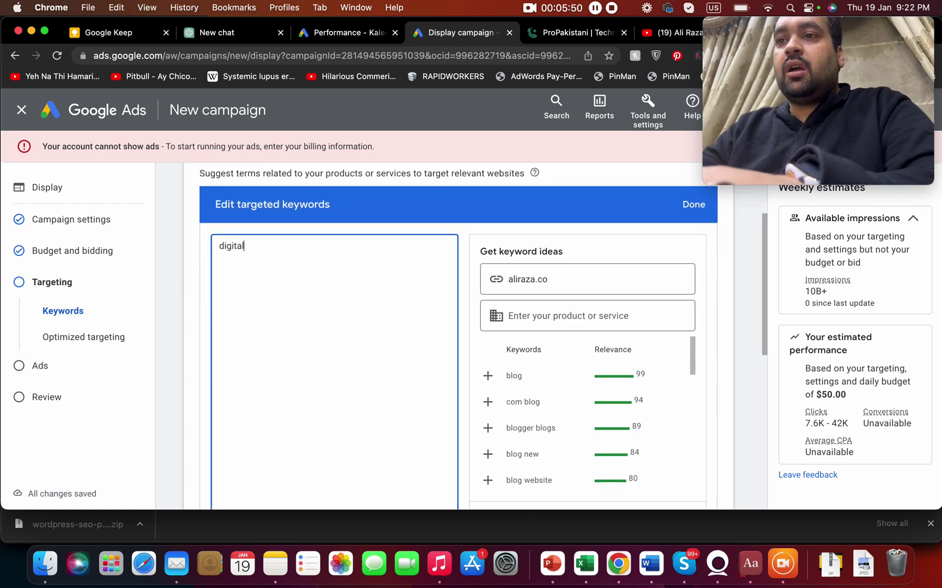
pyautogui.write(' marketings')
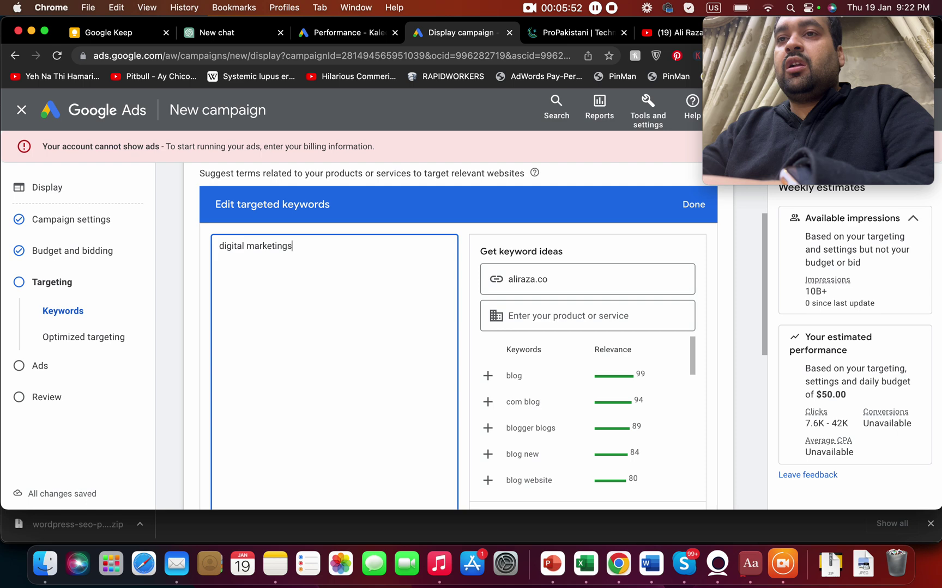
pyautogui.press('BackSpace')
pyautogui.write('blog')
pyautogui.press('super+a')
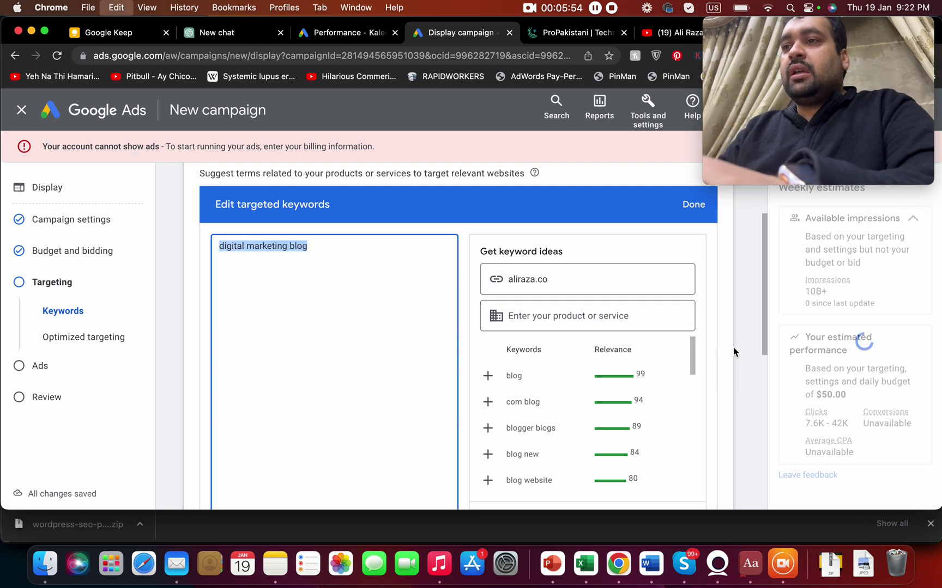
pyautogui.scroll(-5, 765, 352)
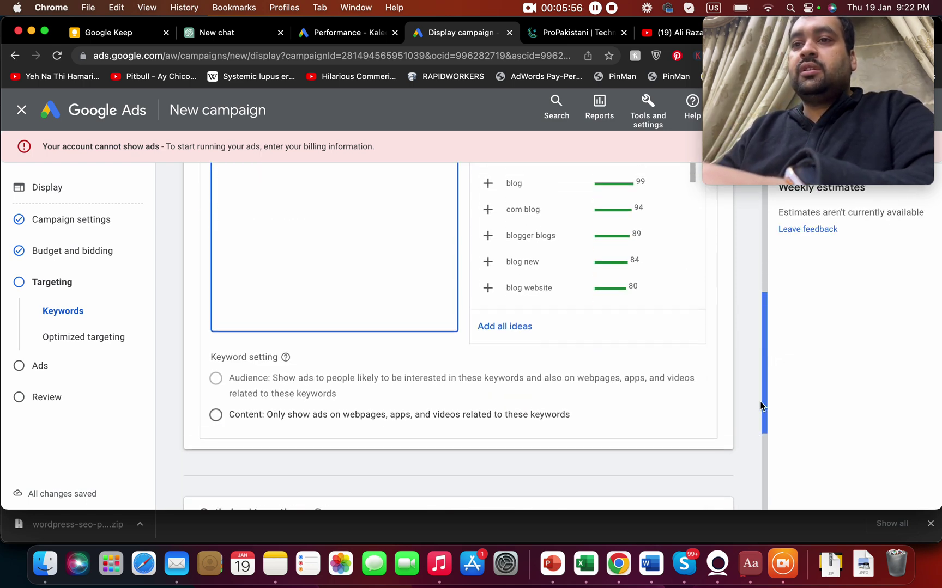
pyautogui.scroll(4, 768, 364)
pyautogui.click(490, 351)
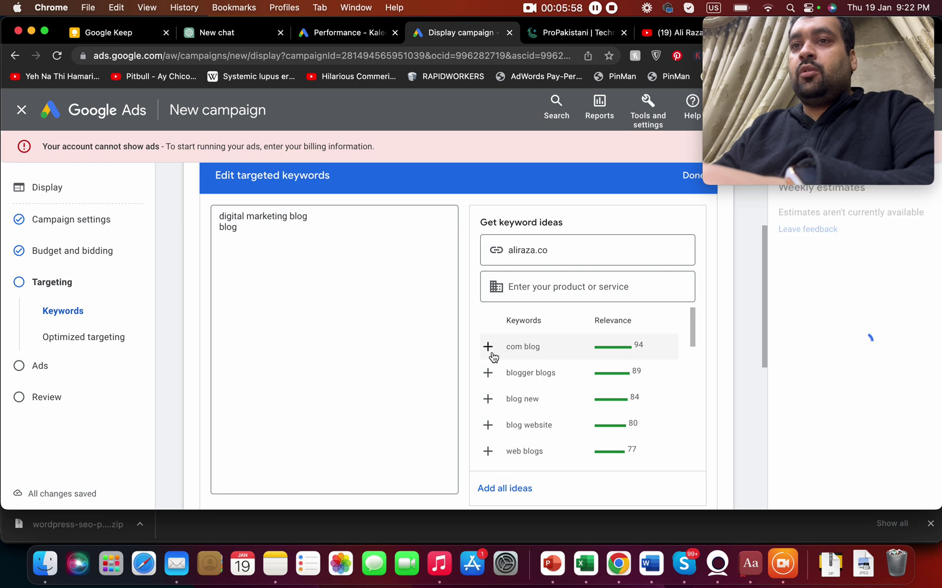
pyautogui.click(489, 348)
pyautogui.click(490, 352)
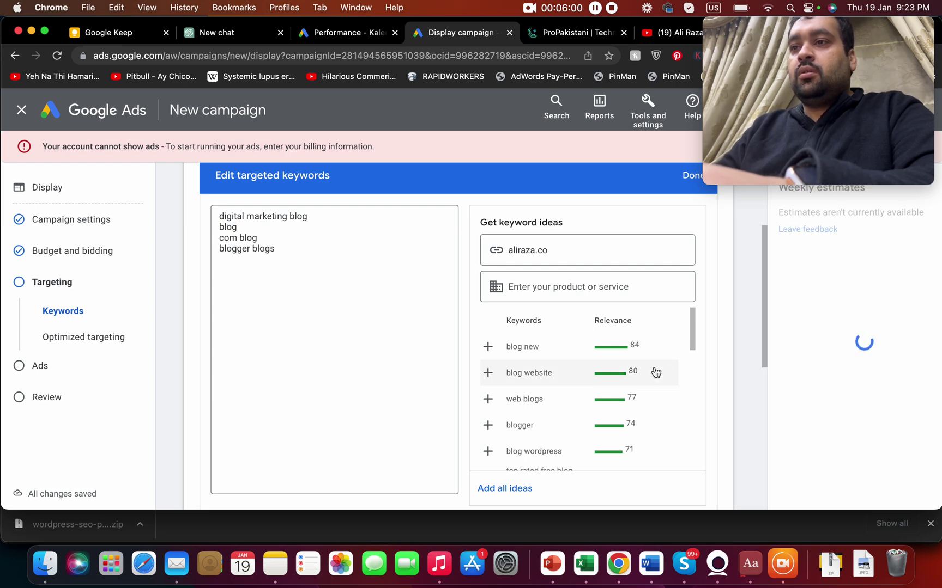
# Expand the additional targeting options for audiences, demographics, topics and placements
pyautogui.moveTo(763, 363); pyautogui.dragTo(750, 487)
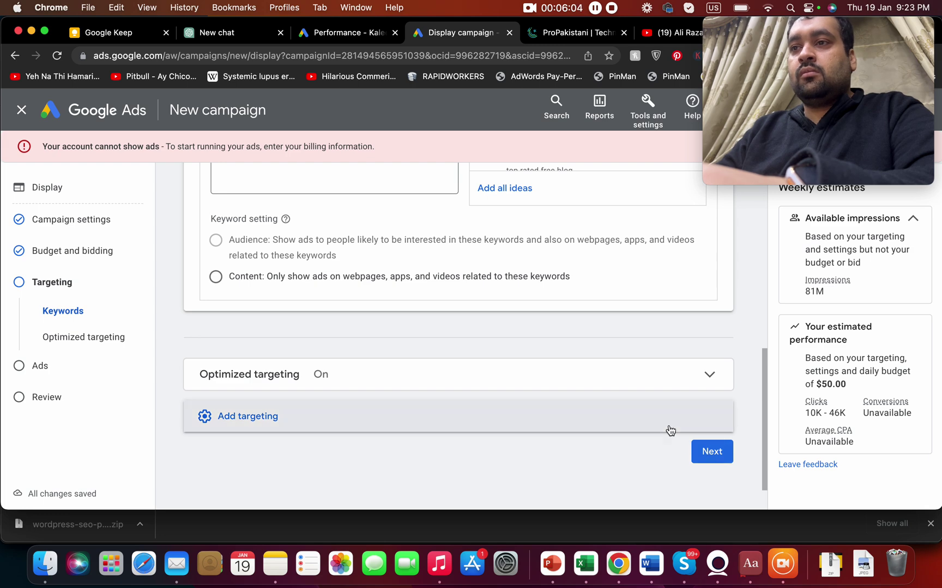
pyautogui.click(643, 424)
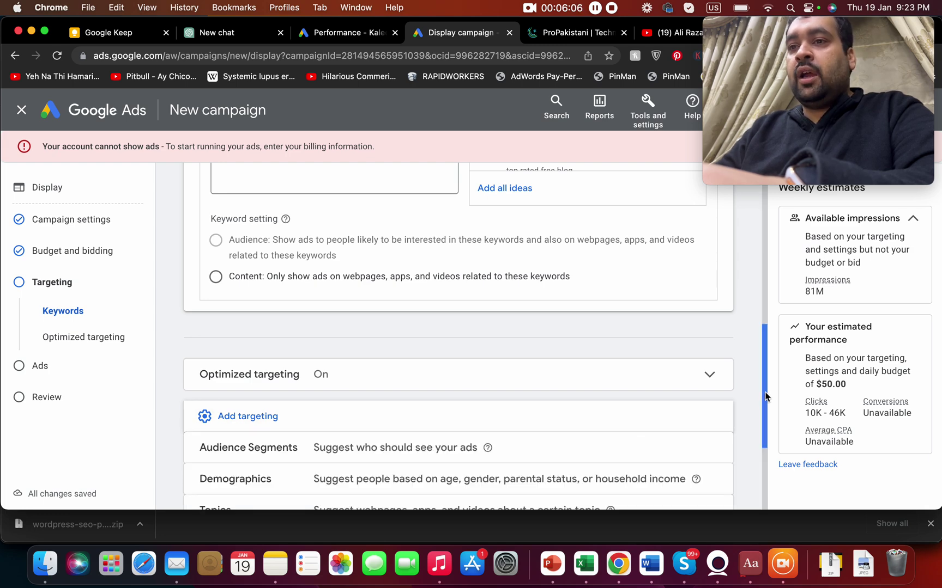
pyautogui.moveTo(762, 387); pyautogui.dragTo(765, 431)
pyautogui.scroll(-3, 521, 372)
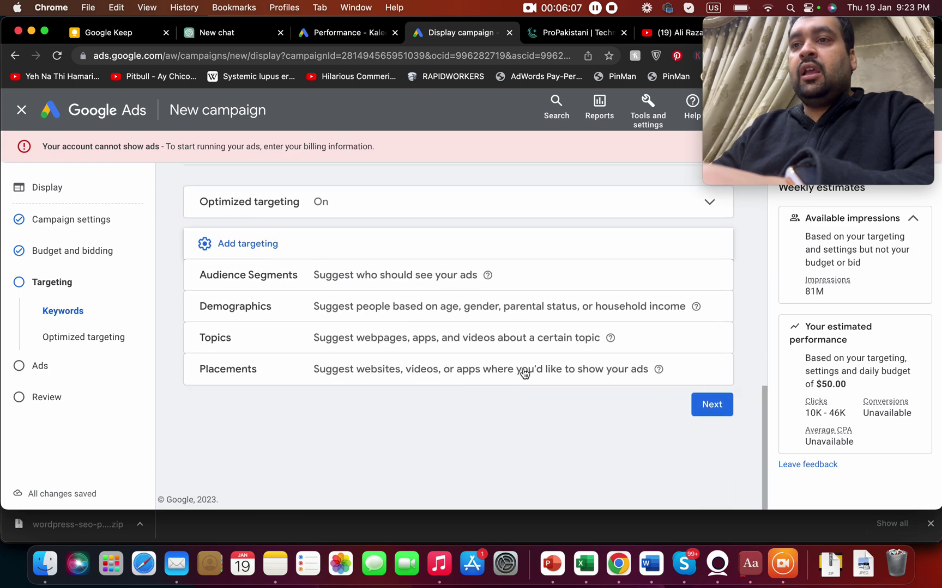
# Add gmail.com and mail.gmail.com as placements via the Enter tab, then expand Optimized targeting
pyautogui.click(418, 372)
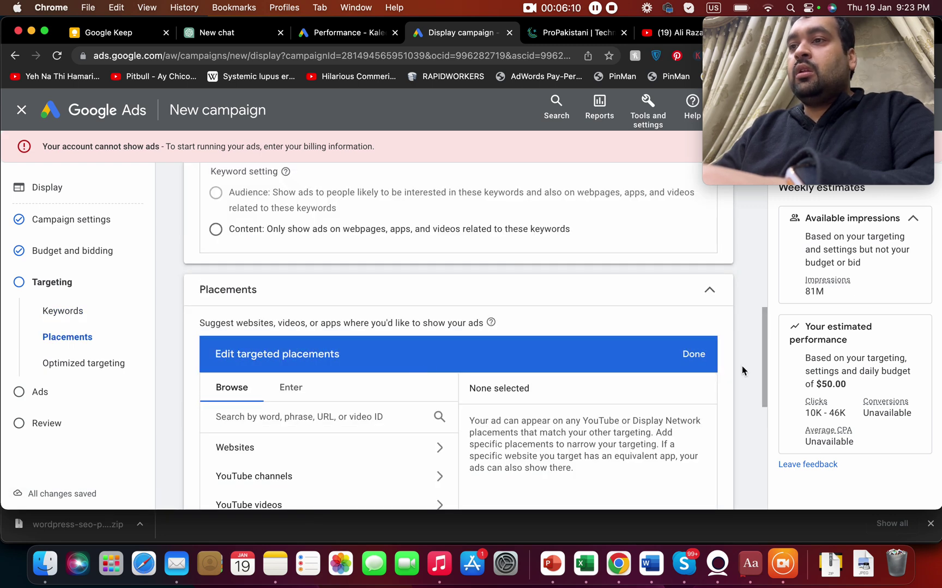
pyautogui.click(763, 401)
pyautogui.moveTo(765, 403); pyautogui.dragTo(768, 362)
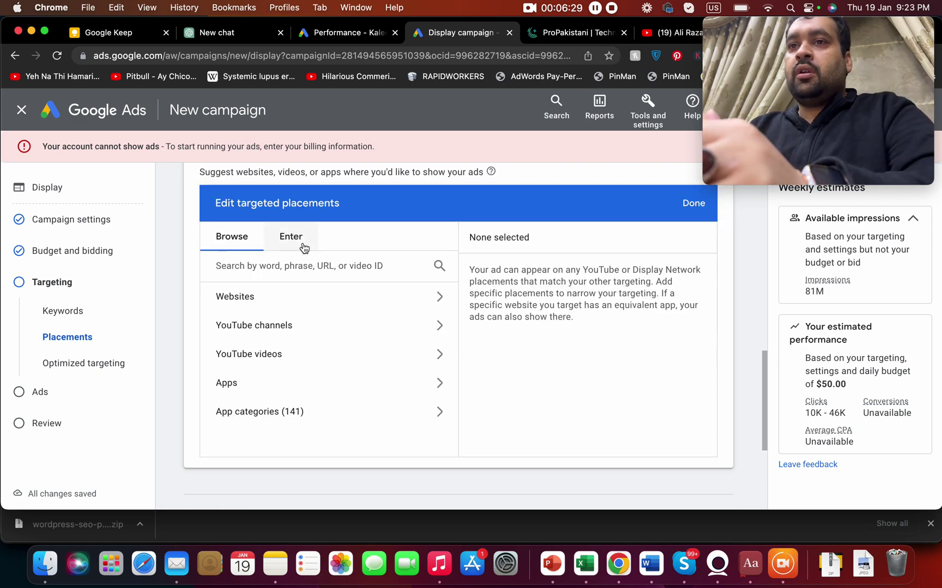
pyautogui.click(303, 249)
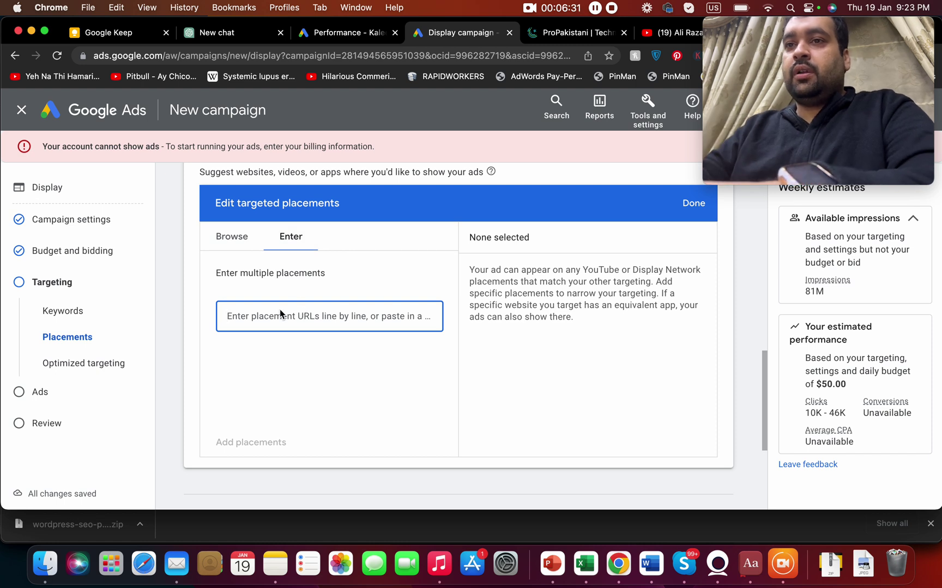
pyautogui.write('g')
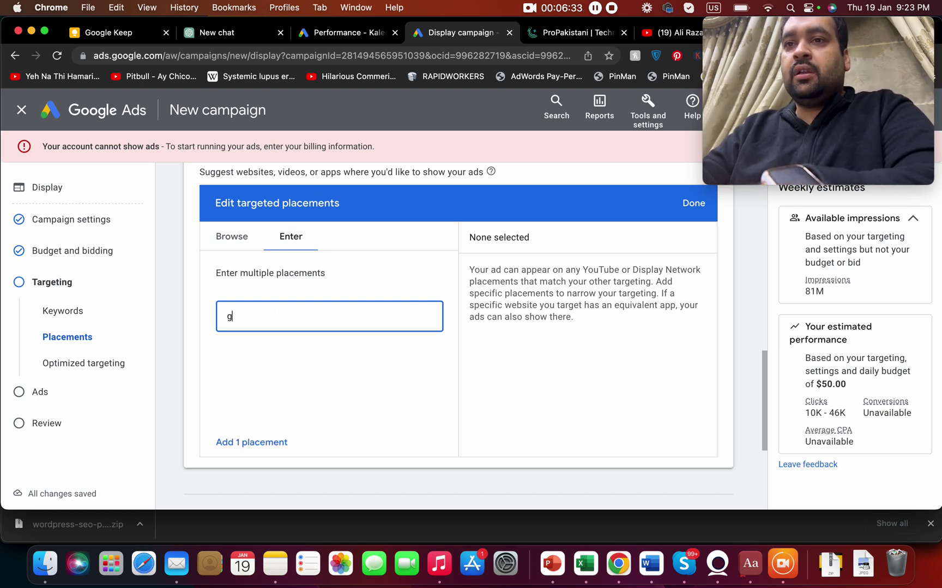
pyautogui.press('BackSpace')
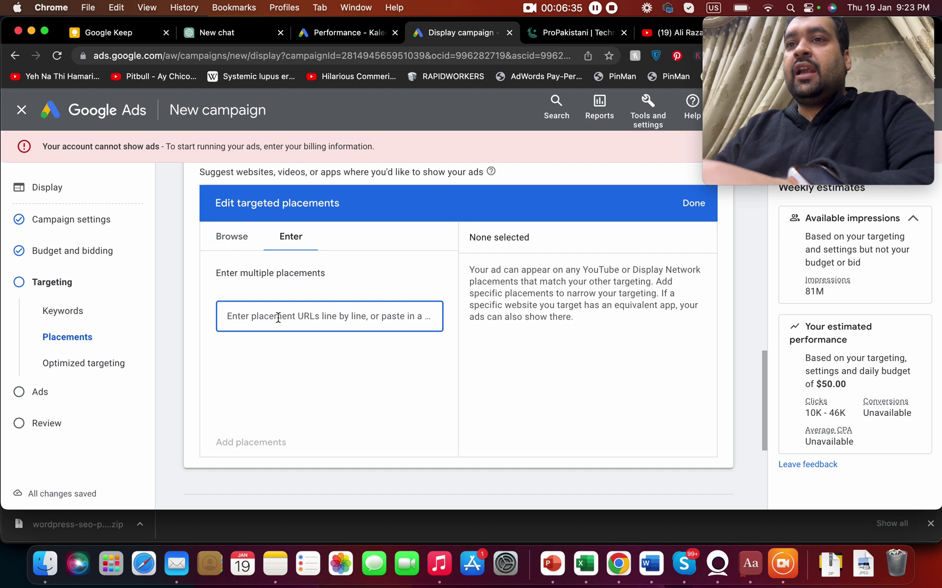
pyautogui.write('gmail.com')
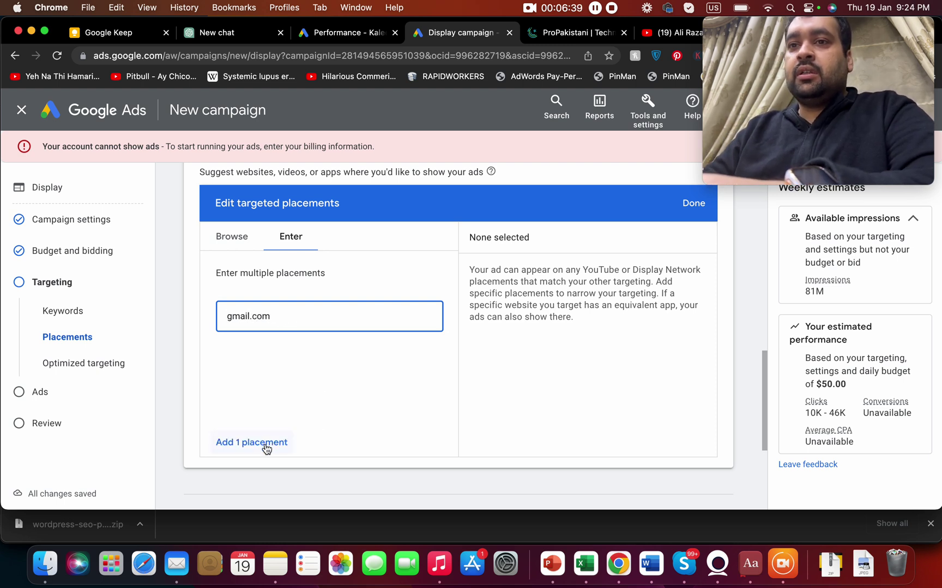
pyautogui.click(266, 446)
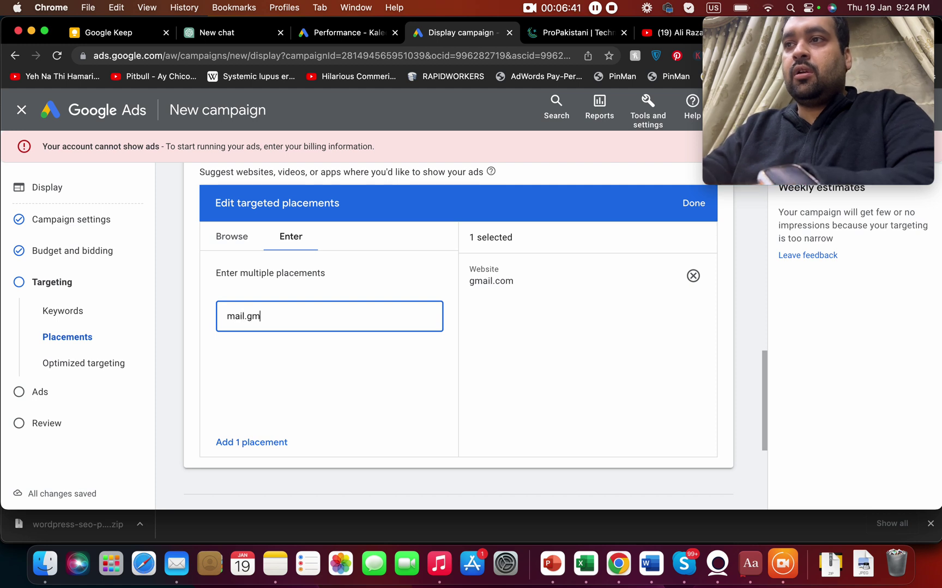
pyautogui.click(237, 447)
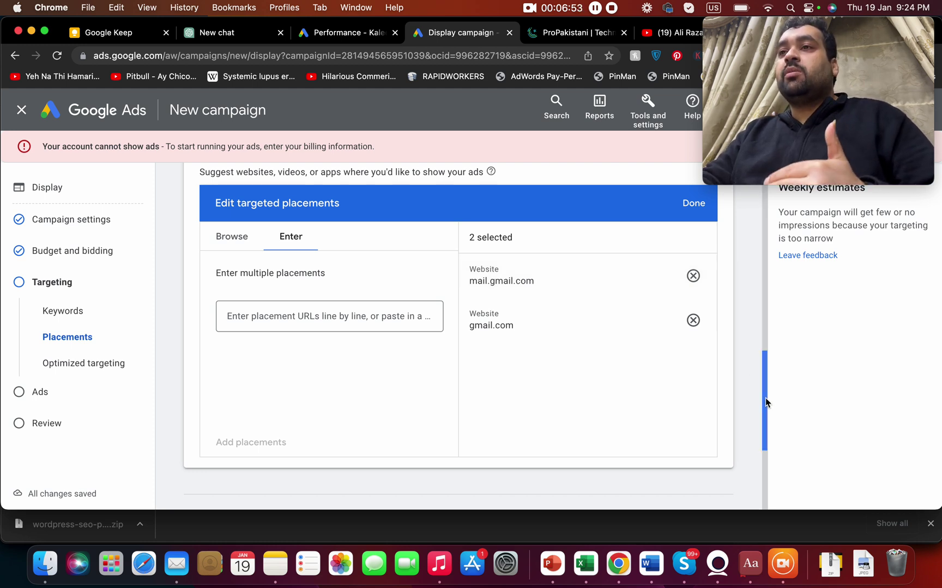
pyautogui.scroll(-5, 765, 403)
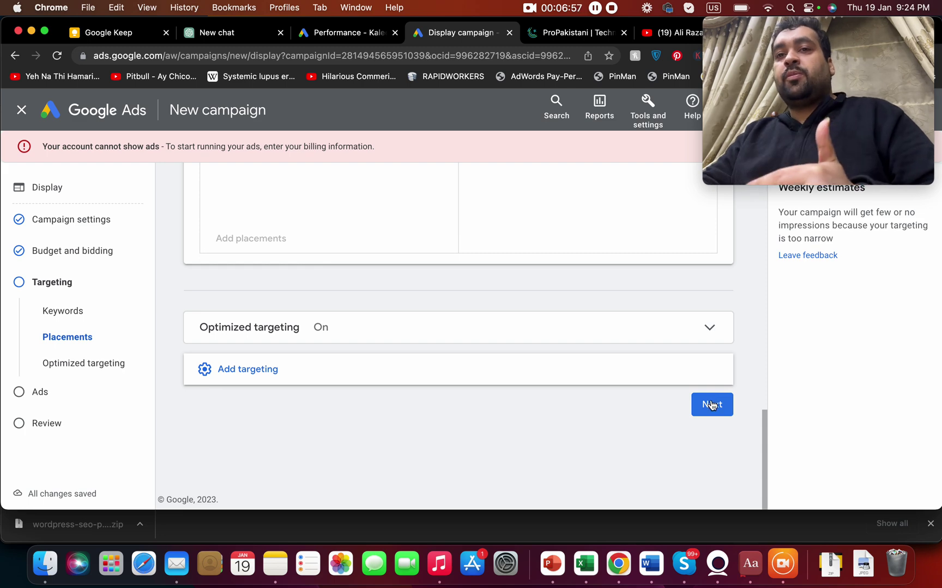
pyautogui.click(711, 329)
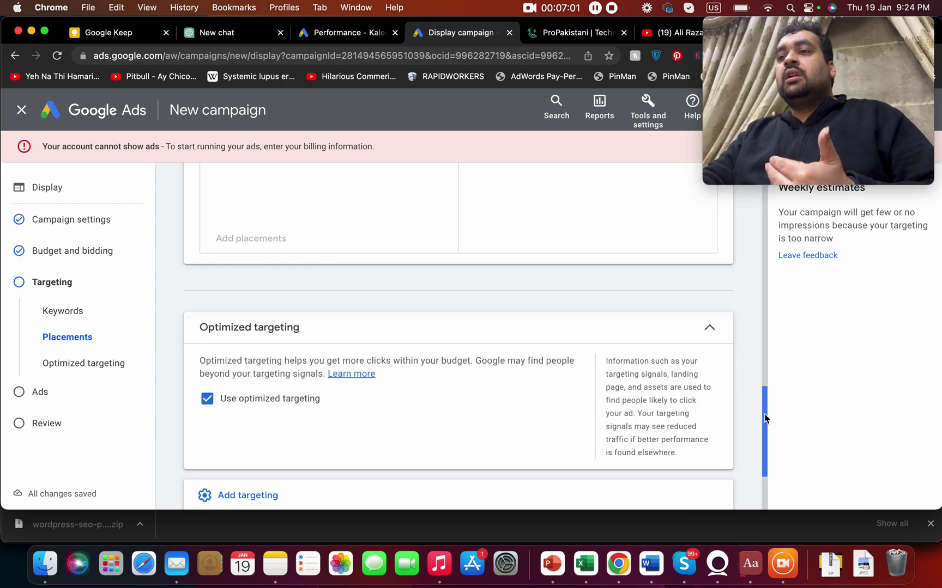
# Move to ad creation and enter 'Digital Marketing Changes' as the business name
pyautogui.scroll(-3, 765, 416)
pyautogui.click(720, 414)
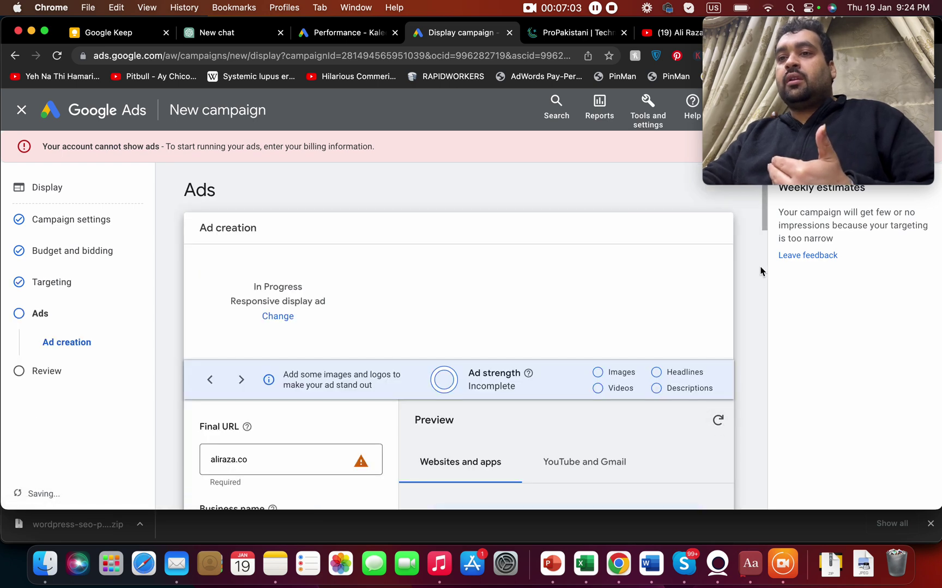
pyautogui.moveTo(769, 233); pyautogui.dragTo(759, 306)
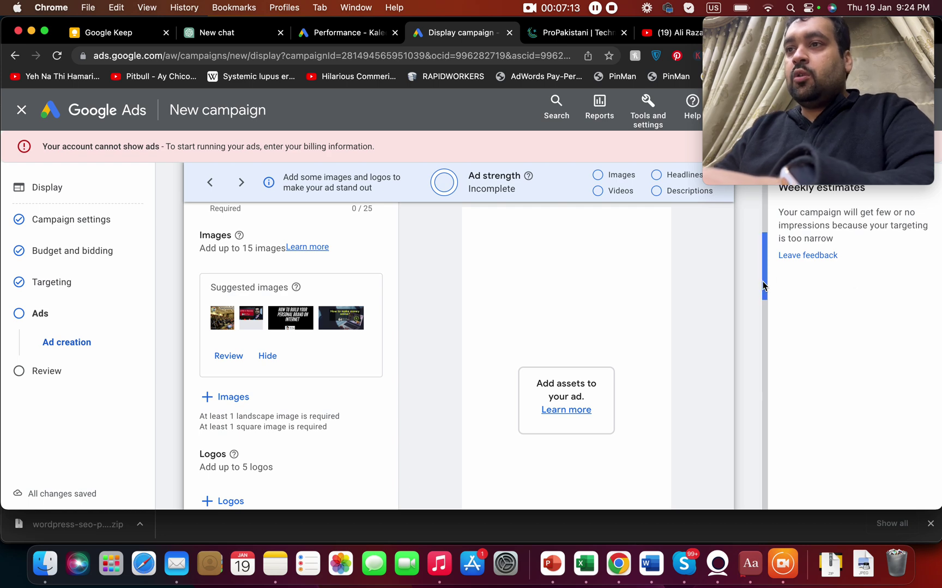
pyautogui.moveTo(763, 285); pyautogui.dragTo(763, 255)
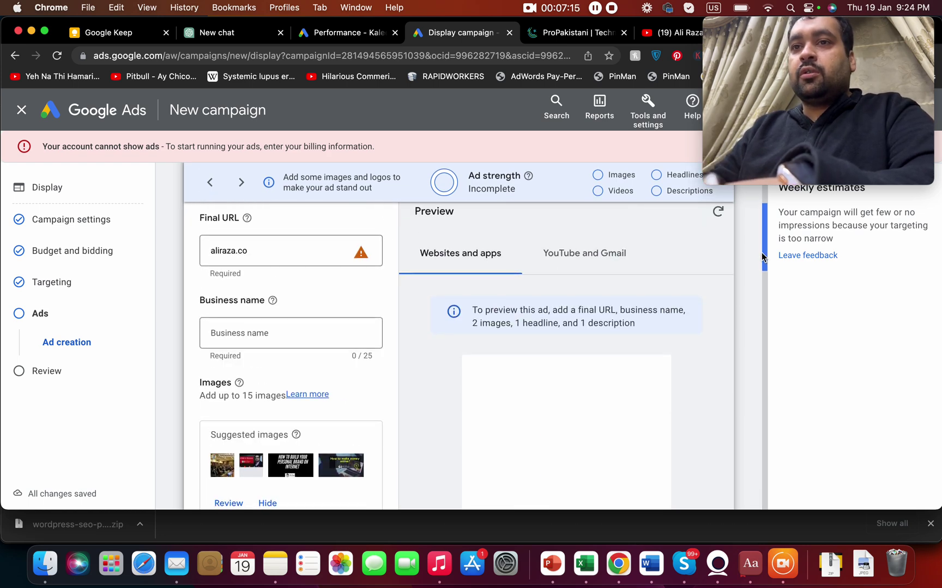
pyautogui.write('Digital ma')
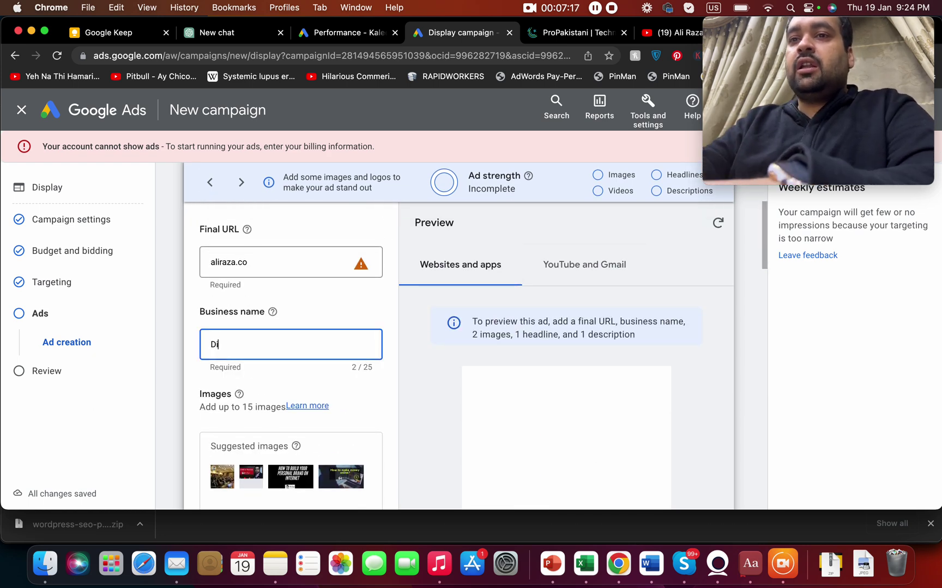
pyautogui.press('BackSpace')
pyautogui.press('BackSpace')
pyautogui.press('BackSpace')
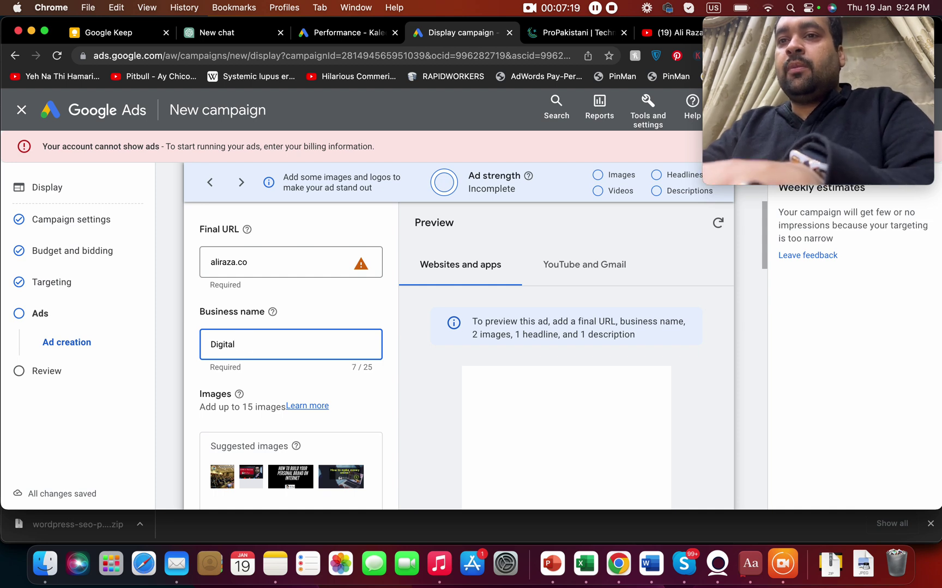
pyautogui.write('Marke')
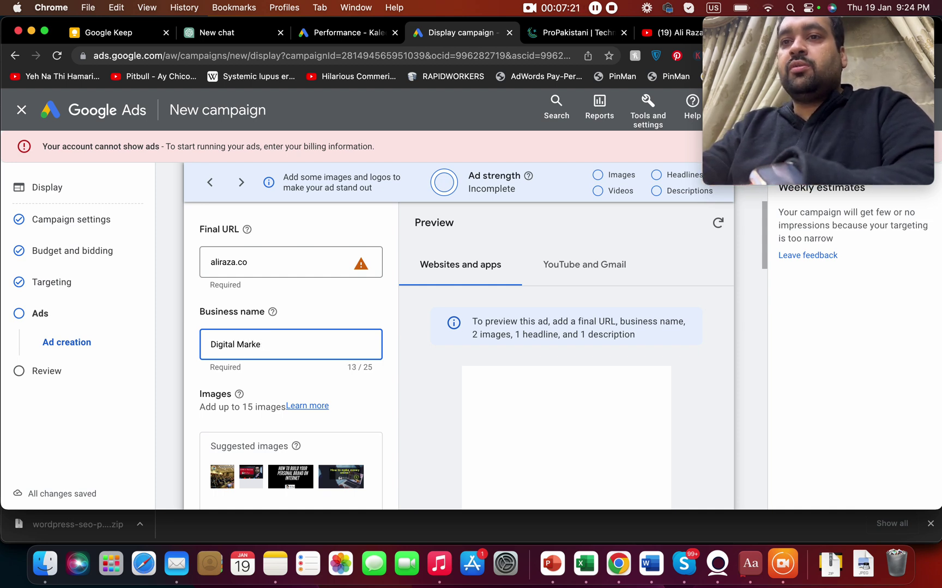
pyautogui.write('ting Changes')
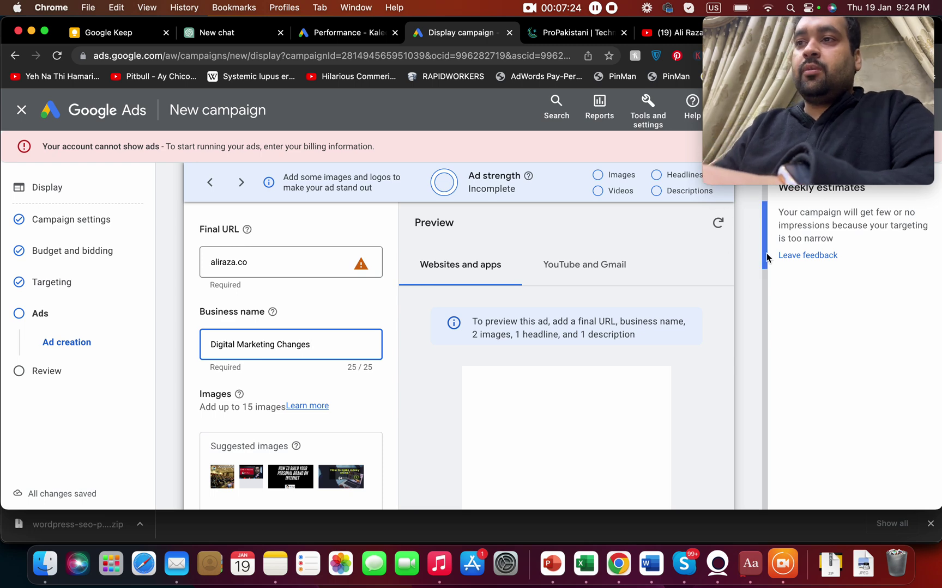
# Skip images, add the suggested make-money-online description, and create the ad
pyautogui.moveTo(766, 253); pyautogui.dragTo(763, 291)
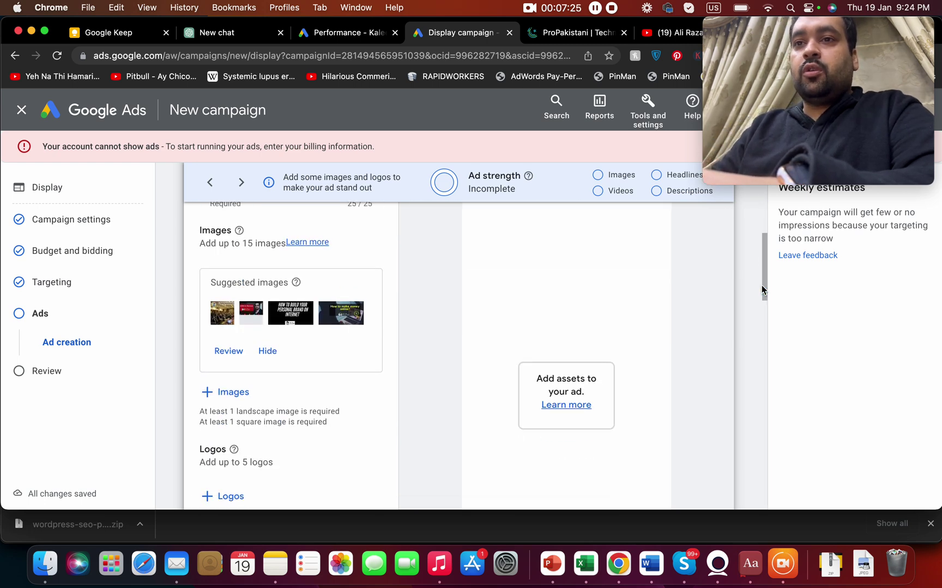
pyautogui.click(245, 396)
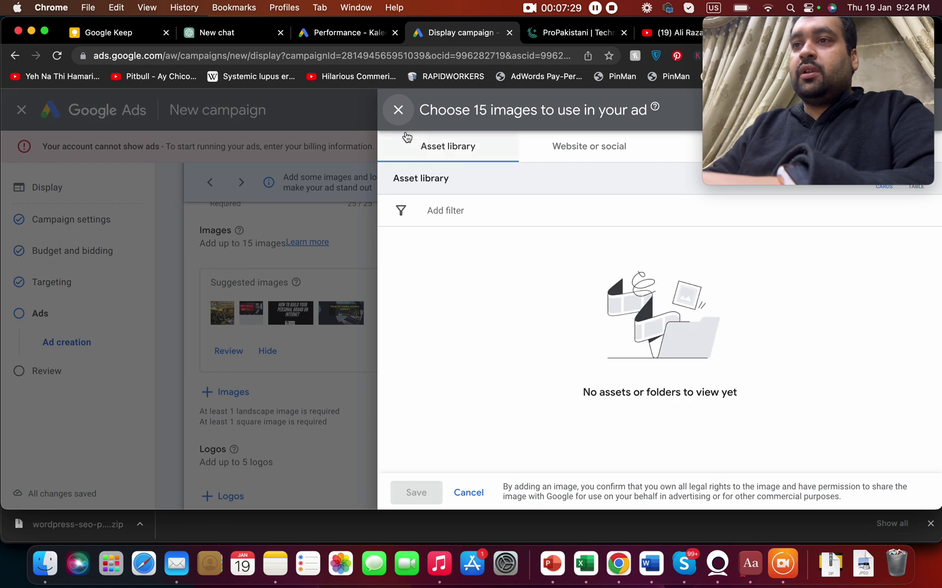
pyautogui.click(399, 112)
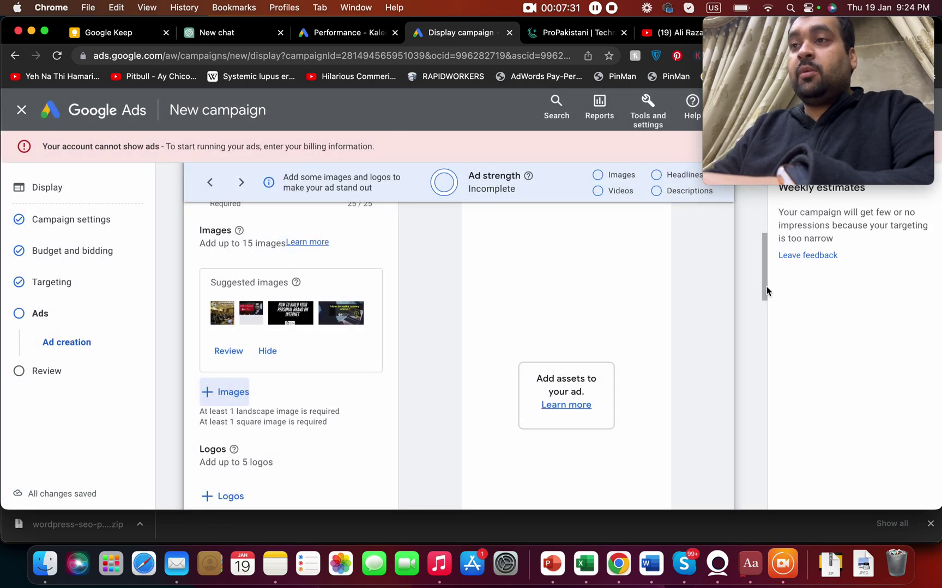
pyautogui.moveTo(765, 290); pyautogui.dragTo(758, 446)
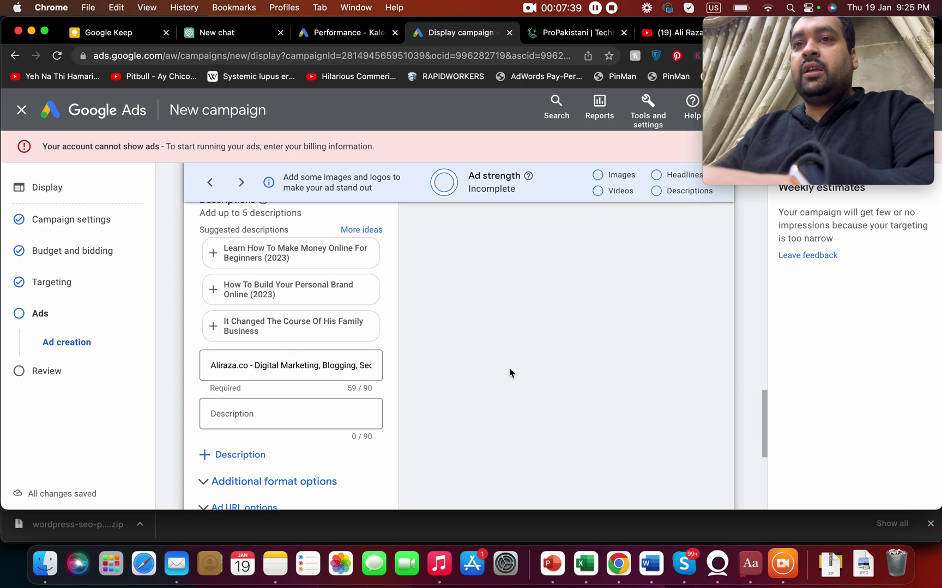
pyautogui.click(319, 260)
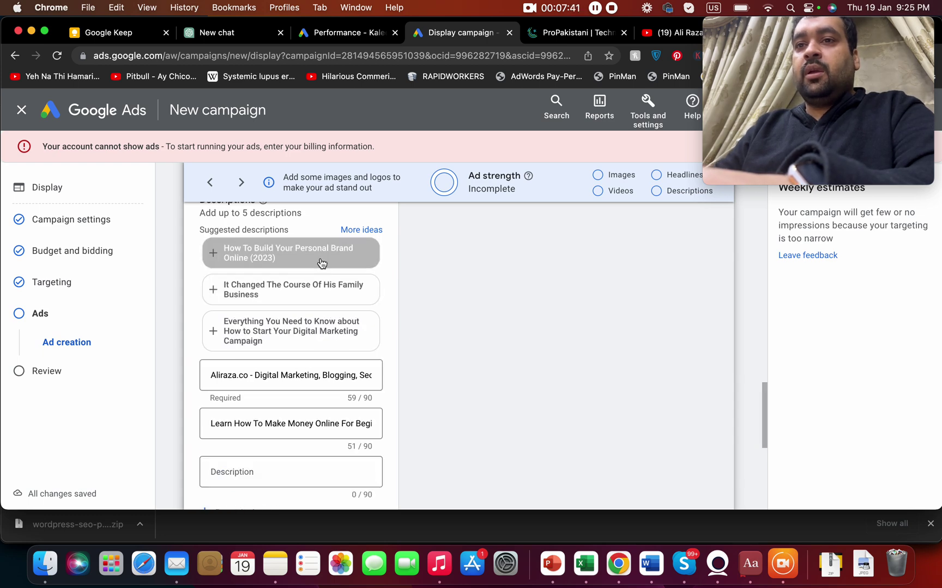
pyautogui.moveTo(761, 458); pyautogui.dragTo(763, 516)
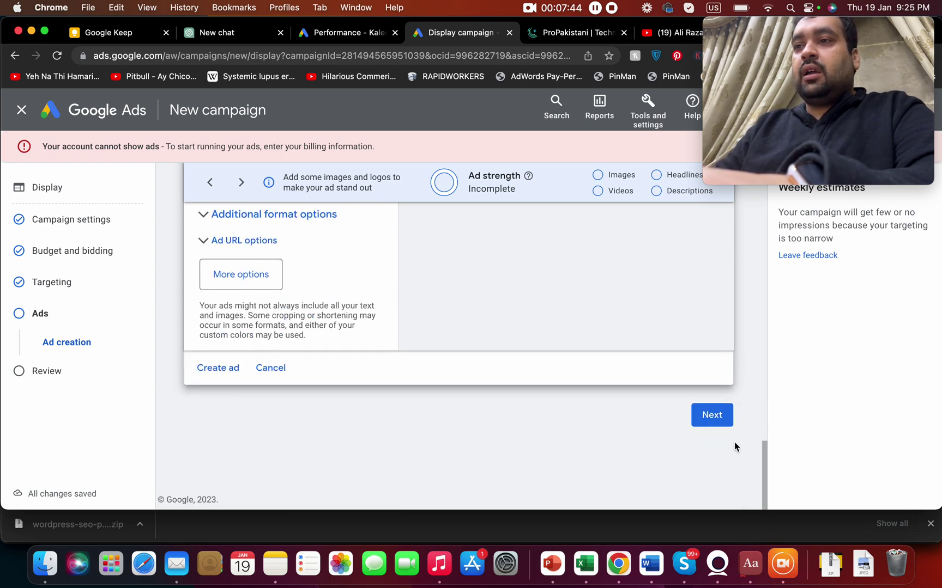
pyautogui.click(229, 374)
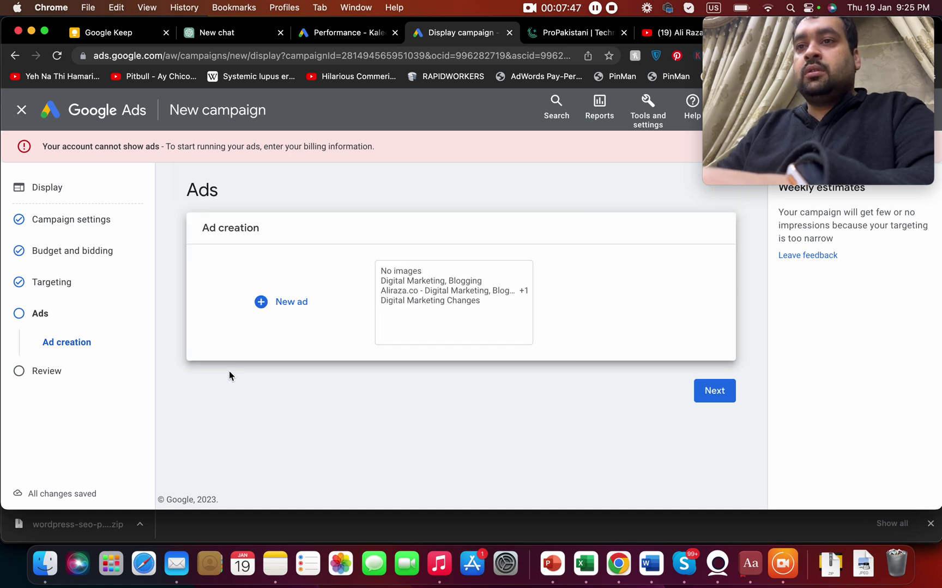
# Advance to the campaign review and scroll through its summary and the ad error messages
pyautogui.click(714, 390)
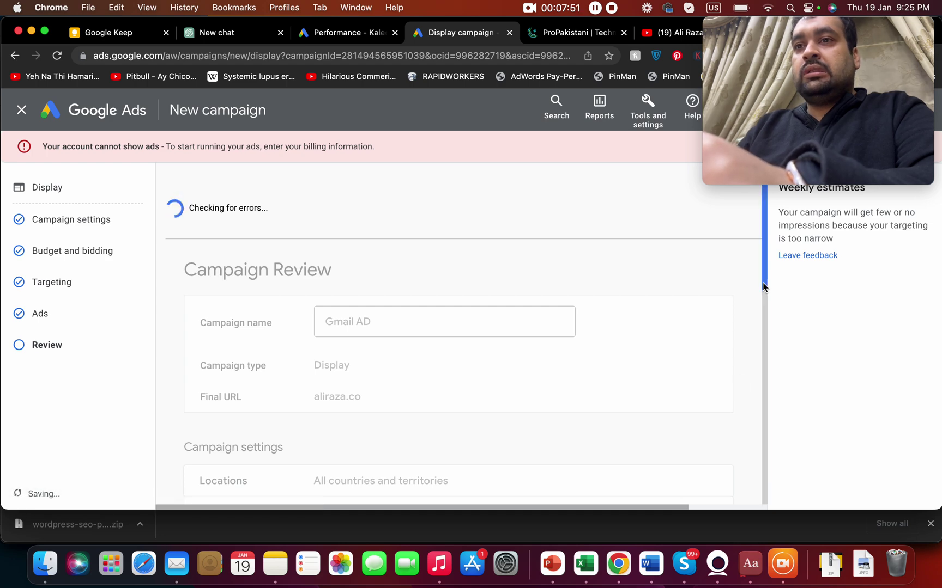
pyautogui.moveTo(764, 288); pyautogui.dragTo(742, 475)
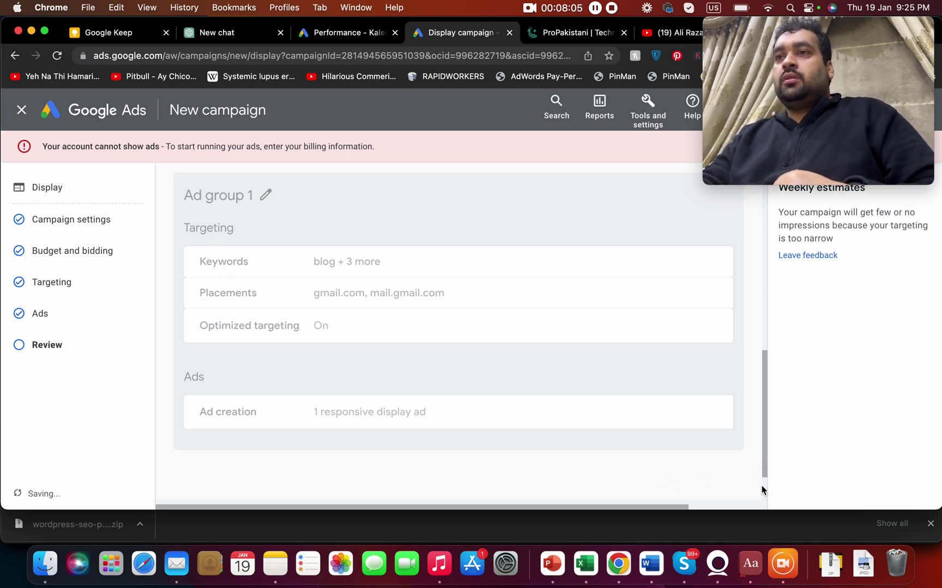
pyautogui.moveTo(766, 477)
pyautogui.mouseDown()
pyautogui.moveTo(760, 523)
pyautogui.moveTo(757, 494)
pyautogui.mouseUp()
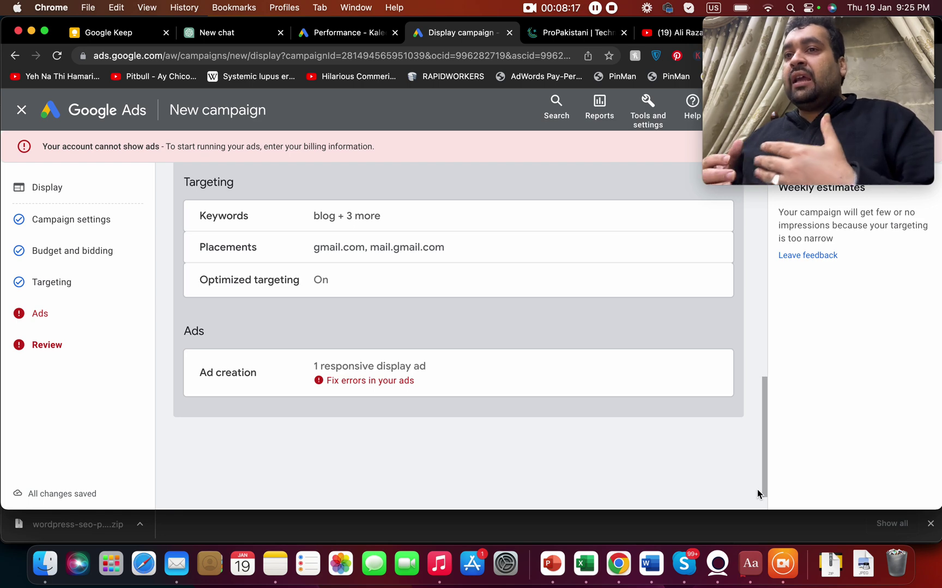
pyautogui.moveTo(765, 430); pyautogui.dragTo(719, 448)
pyautogui.click(643, 348)
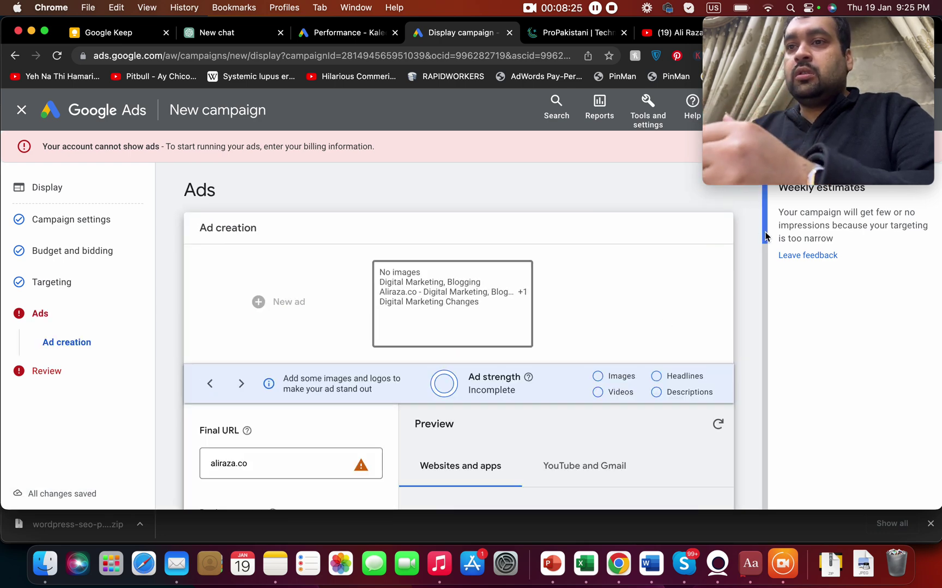
pyautogui.scroll(-3, 370, 315)
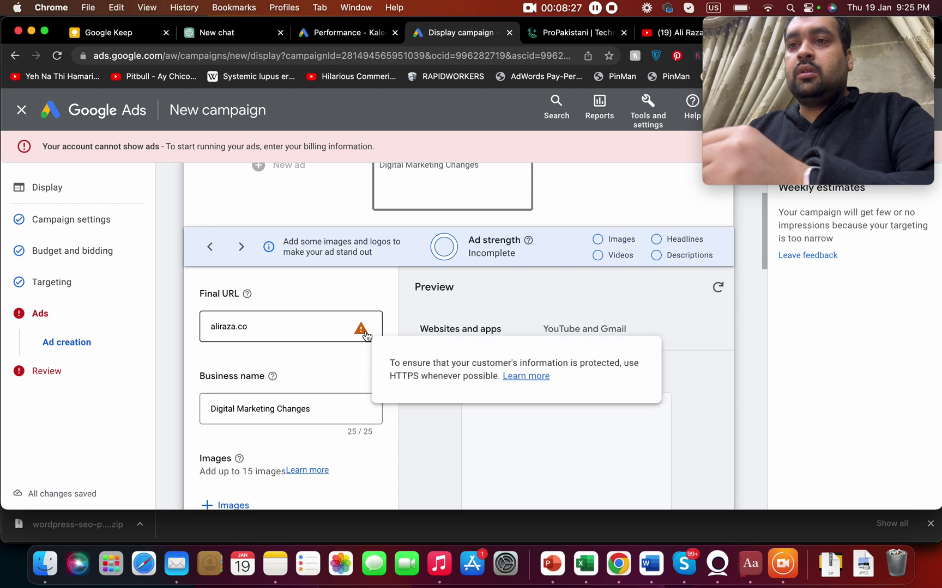
pyautogui.click(210, 329)
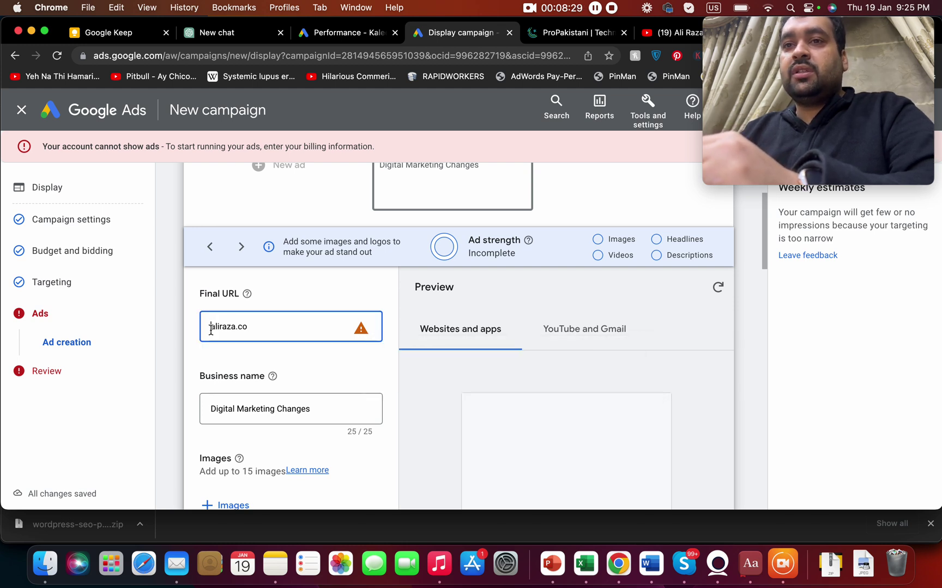
pyautogui.write('https:/')
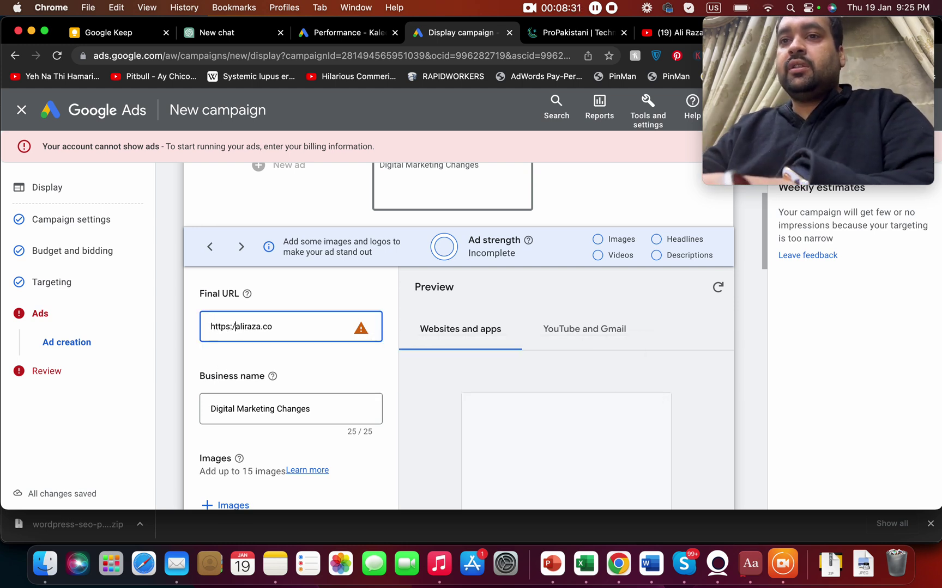
pyautogui.write('/')
pyautogui.click(759, 287)
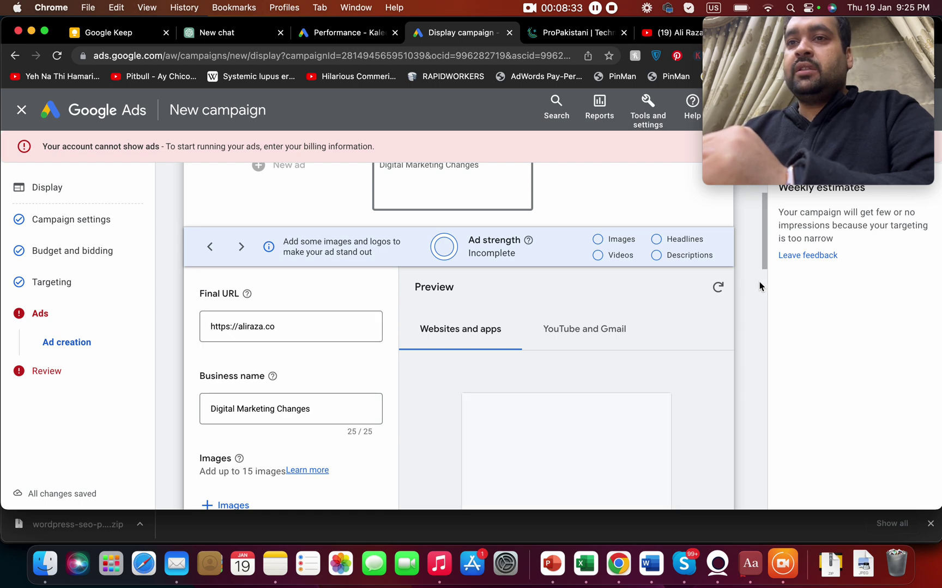
pyautogui.moveTo(764, 269); pyautogui.dragTo(765, 312)
# Add the 2018 in Review and personal brand images from the aliraza.co website scan to the ad
pyautogui.click(226, 329)
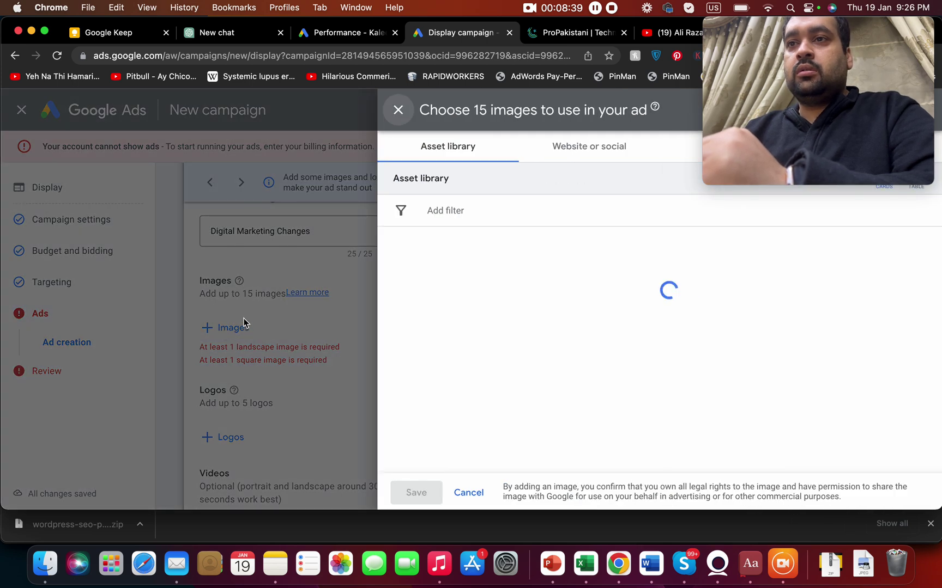
pyautogui.click(548, 155)
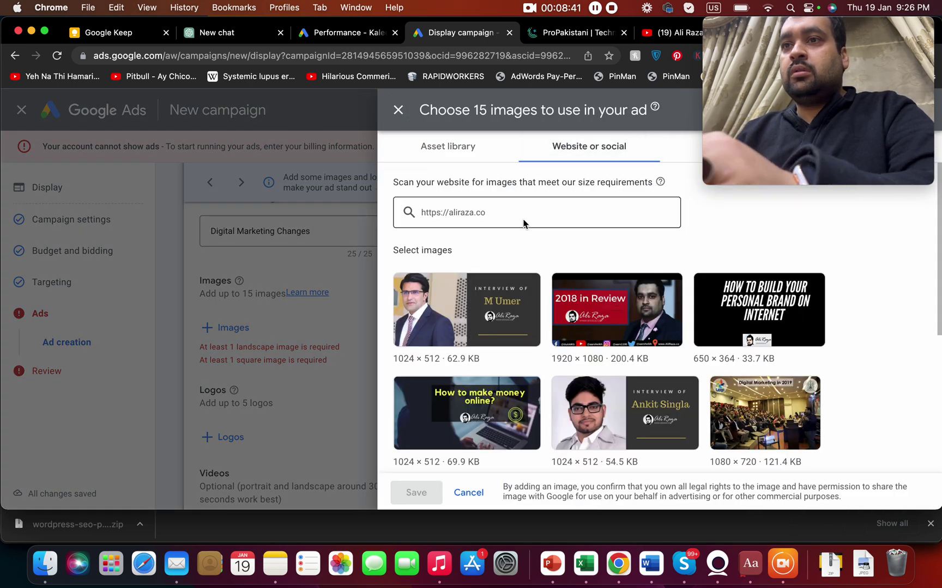
pyautogui.click(565, 289)
pyautogui.click(706, 294)
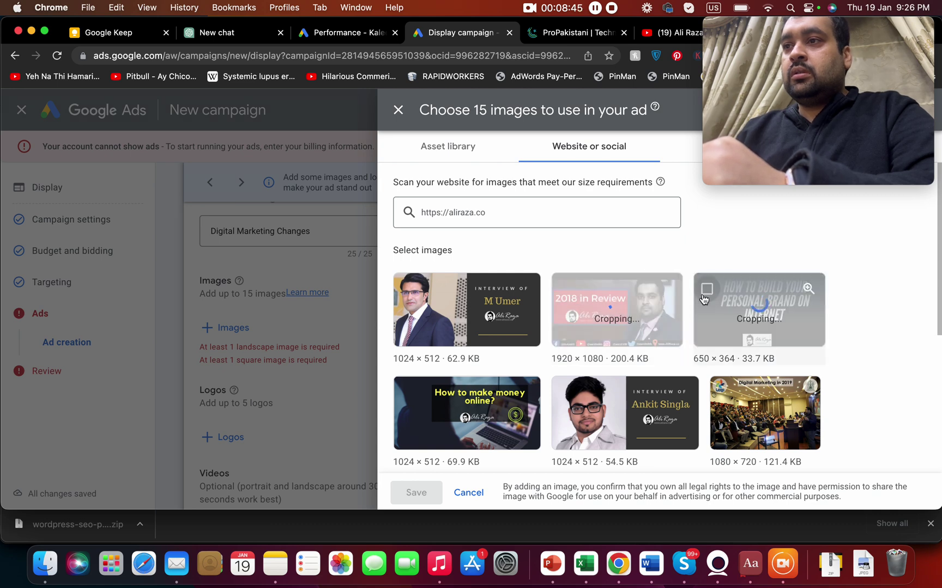
pyautogui.scroll(-3, 937, 311)
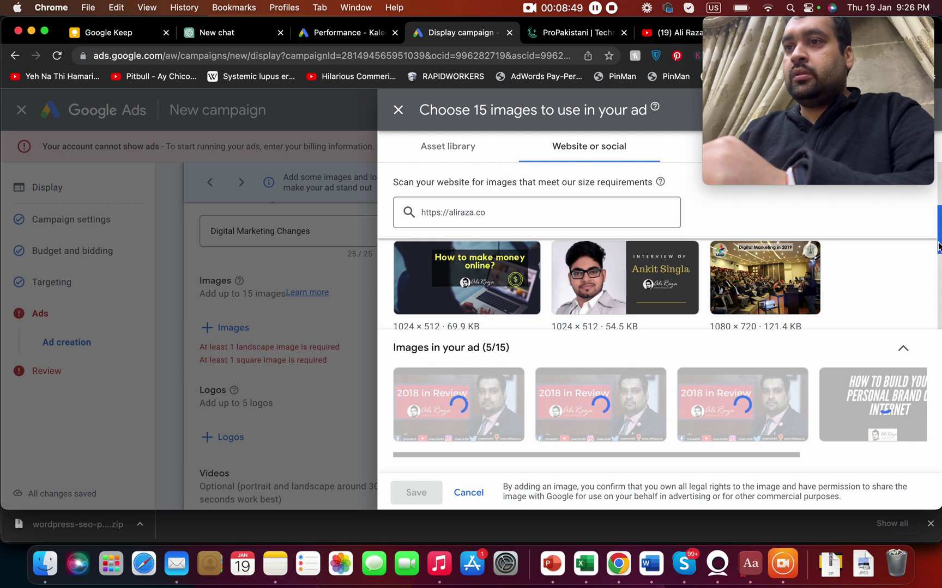
pyautogui.moveTo(939, 247); pyautogui.dragTo(936, 280)
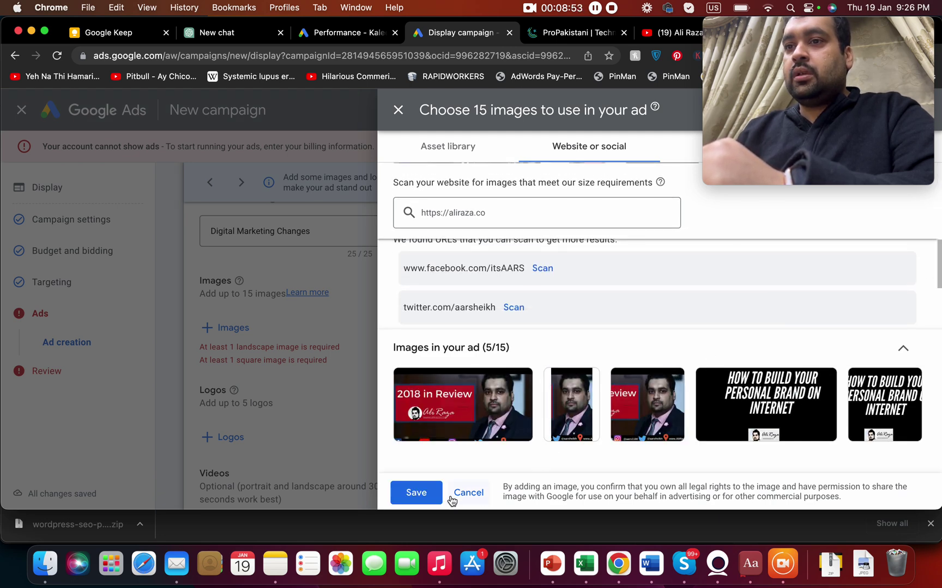
pyautogui.click(426, 503)
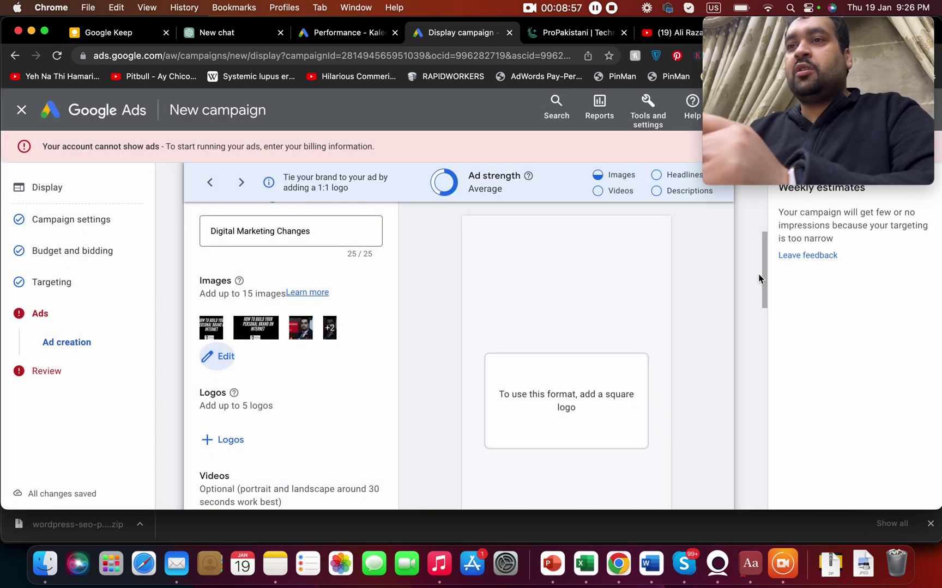
# Close the Shuffle assets tour, leave the guide, and scroll down the ad editor
pyautogui.moveTo(765, 284)
pyautogui.mouseDown()
pyautogui.moveTo(757, 350)
pyautogui.moveTo(757, 277)
pyautogui.mouseUp()
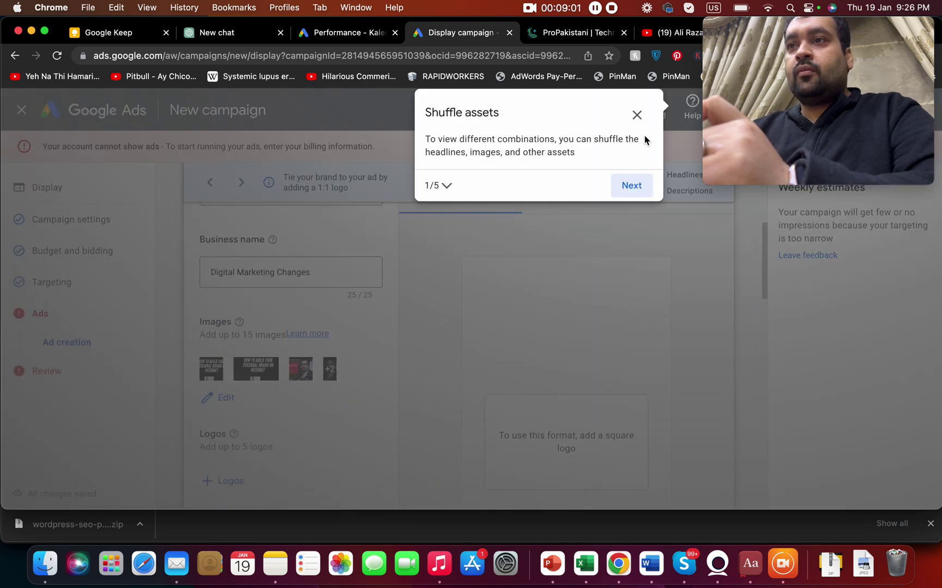
pyautogui.click(637, 115)
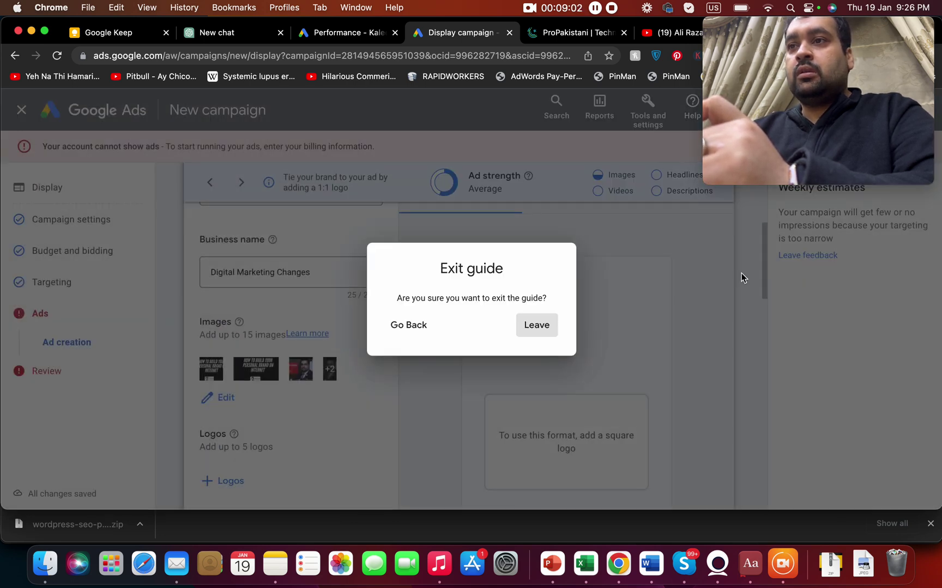
pyautogui.click(537, 325)
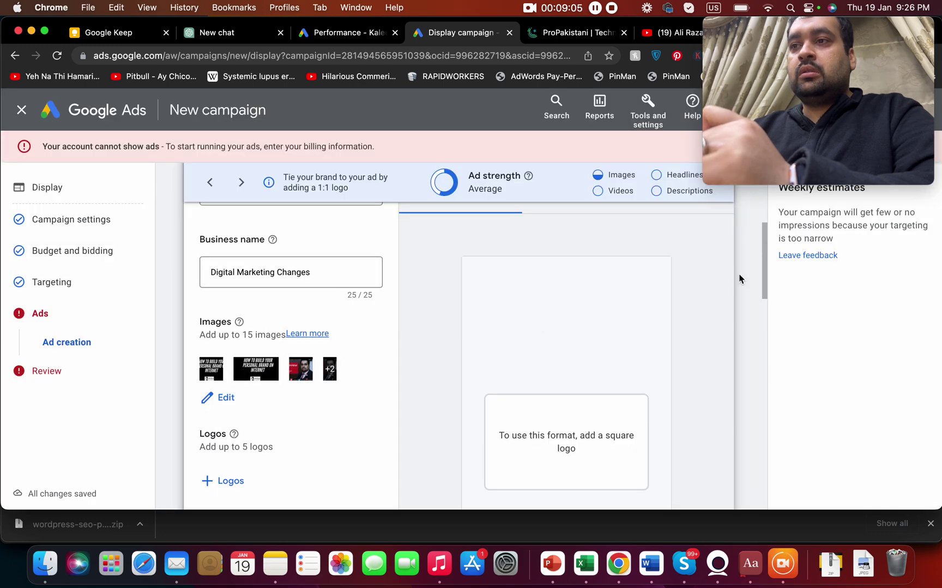
pyautogui.moveTo(765, 288); pyautogui.dragTo(763, 311)
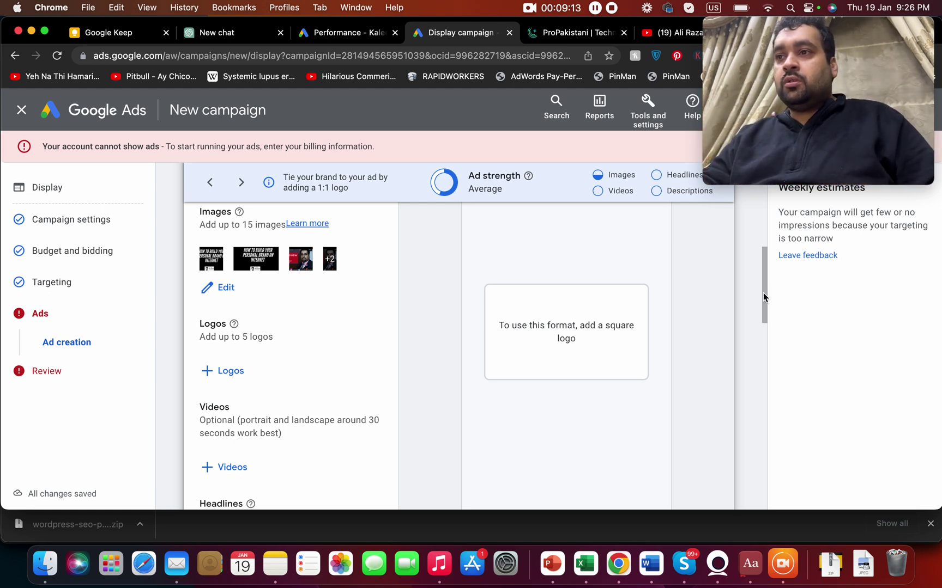
pyautogui.moveTo(761, 296); pyautogui.dragTo(757, 511)
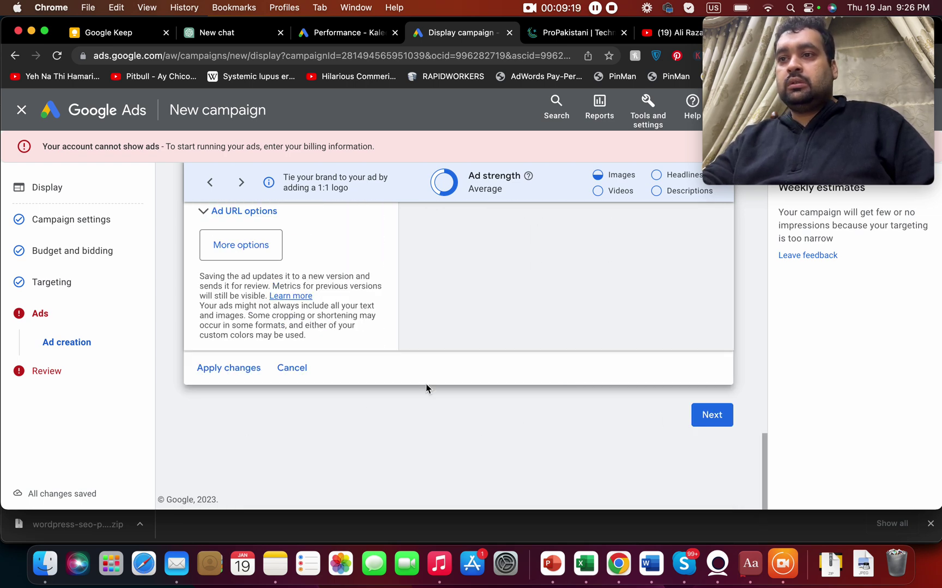
pyautogui.click(701, 415)
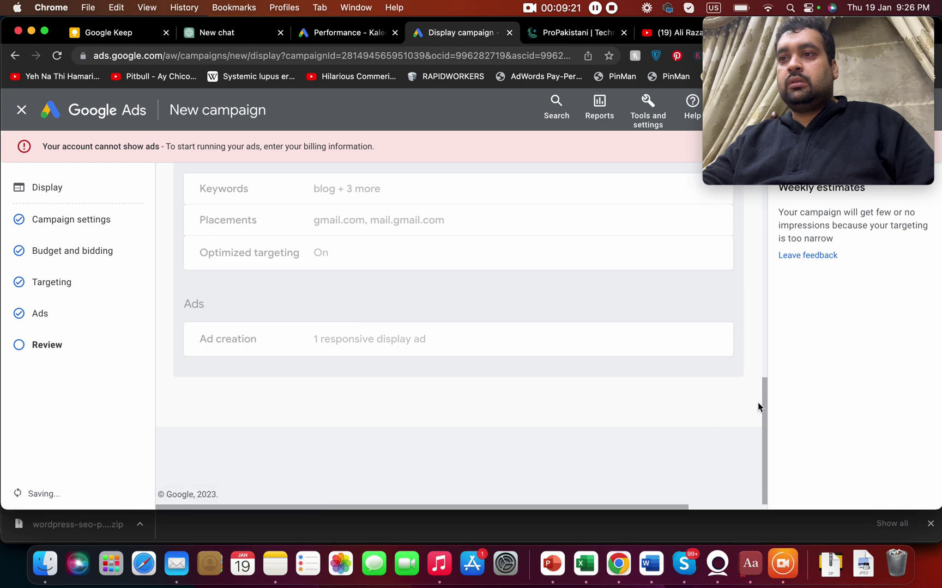
pyautogui.moveTo(763, 412); pyautogui.dragTo(761, 216)
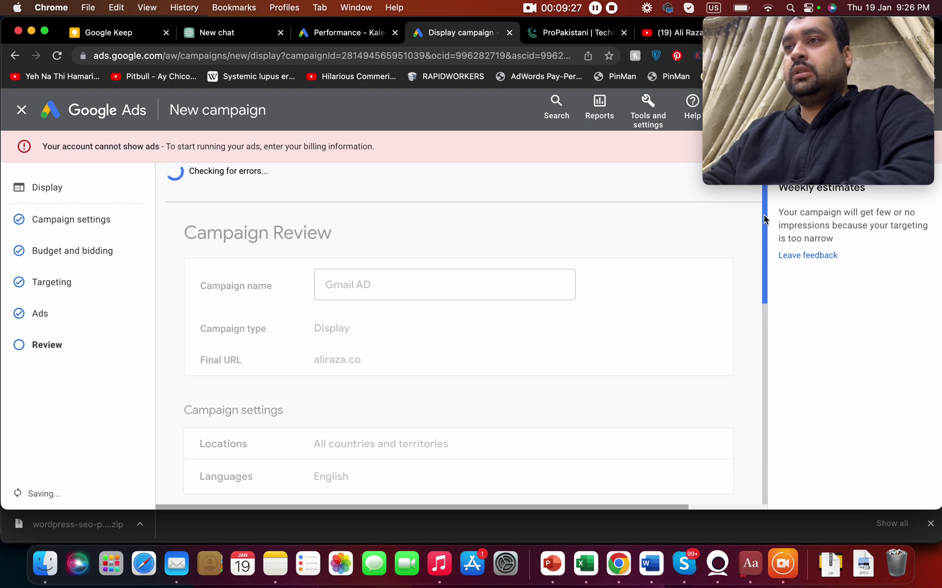
pyautogui.moveTo(763, 214); pyautogui.dragTo(766, 170)
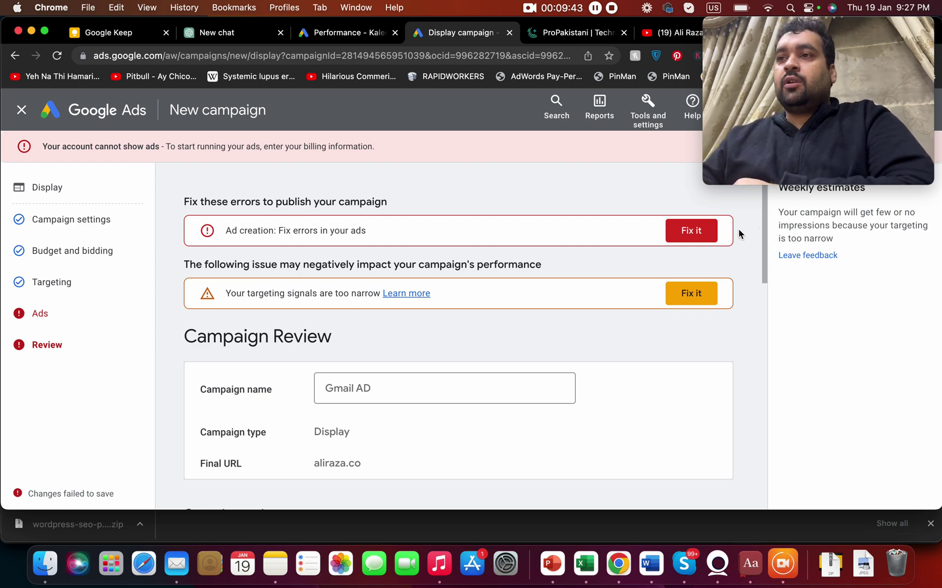
pyautogui.moveTo(761, 250); pyautogui.dragTo(739, 499)
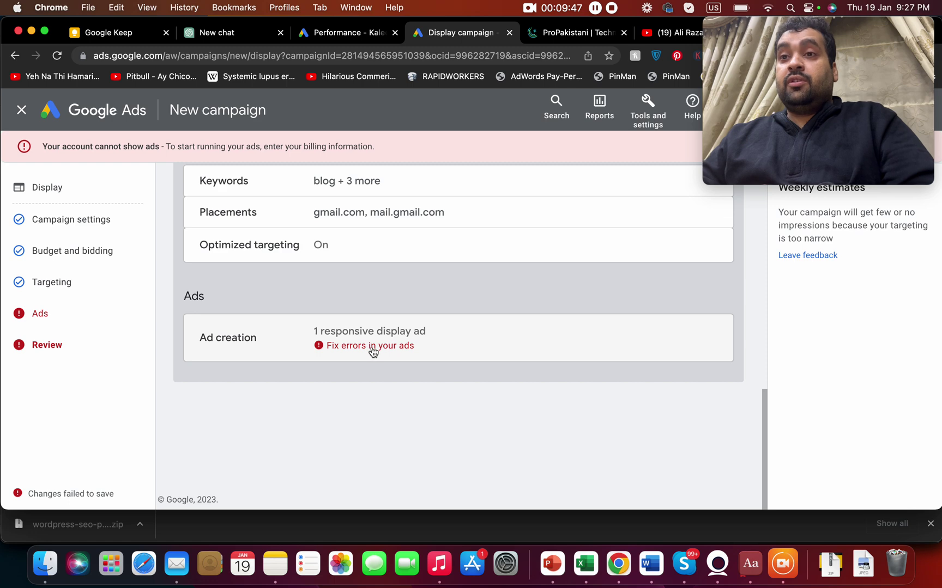
# Check the Images errors, remove the disallowed-aspect-ratio image, and continue to the review
pyautogui.click(373, 347)
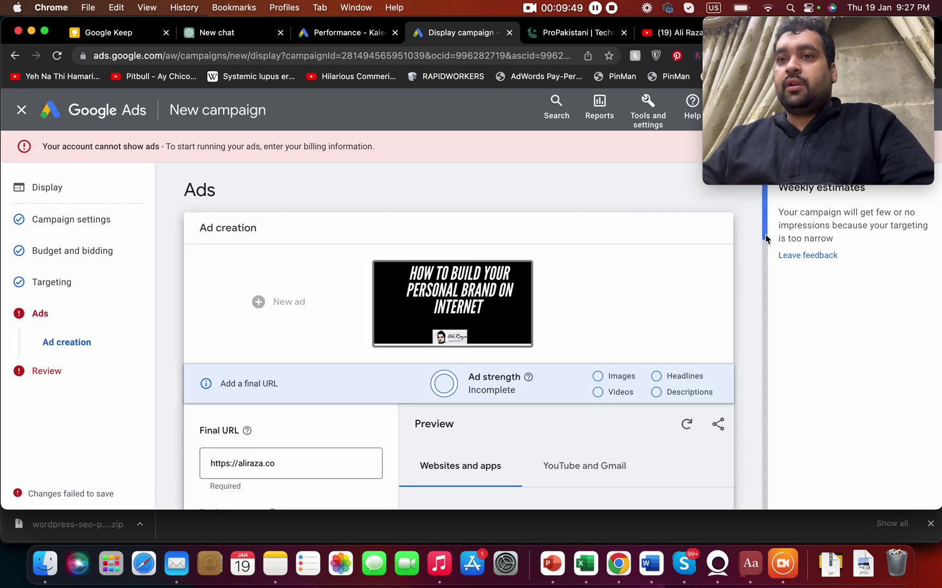
pyautogui.moveTo(765, 238); pyautogui.dragTo(759, 316)
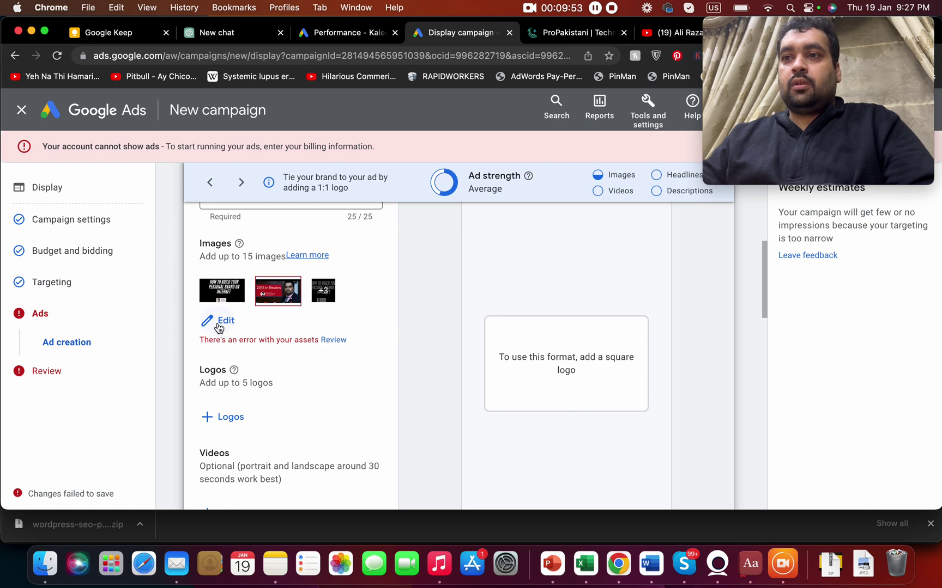
pyautogui.click(334, 340)
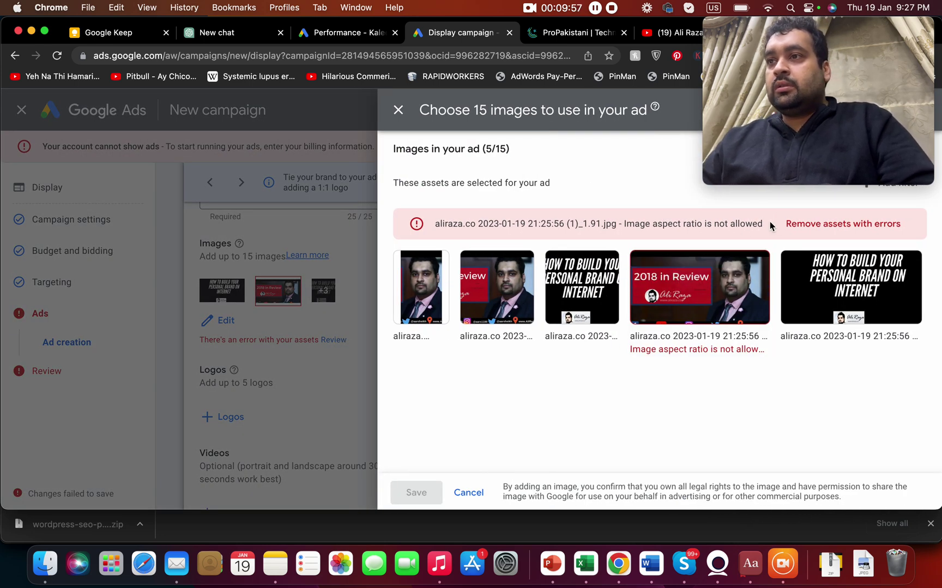
pyautogui.click(796, 228)
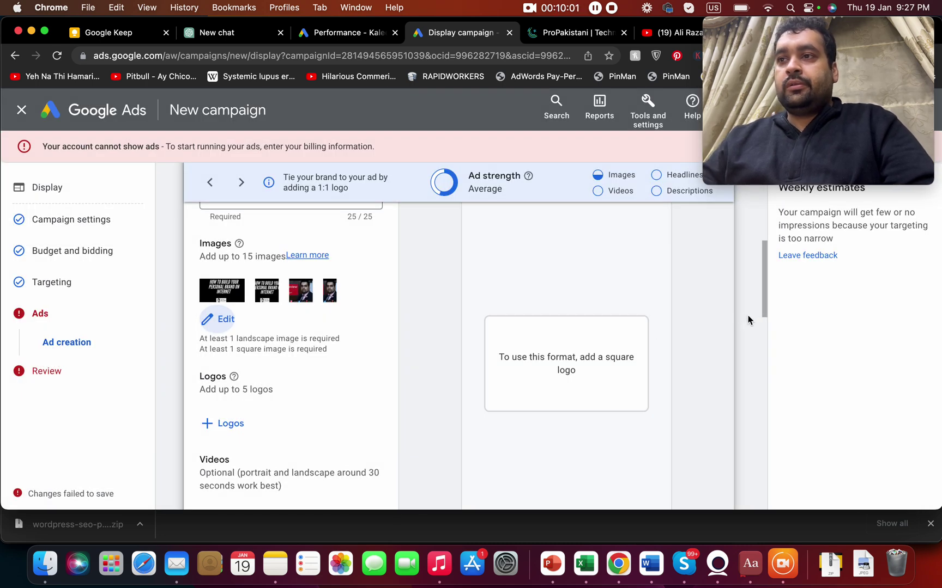
pyautogui.scroll(-10, 760, 365)
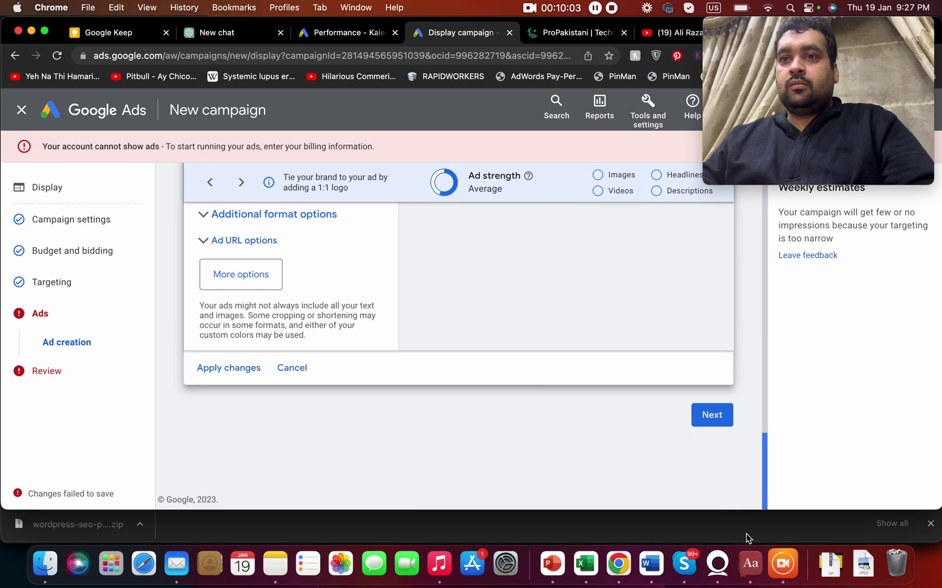
pyautogui.click(711, 413)
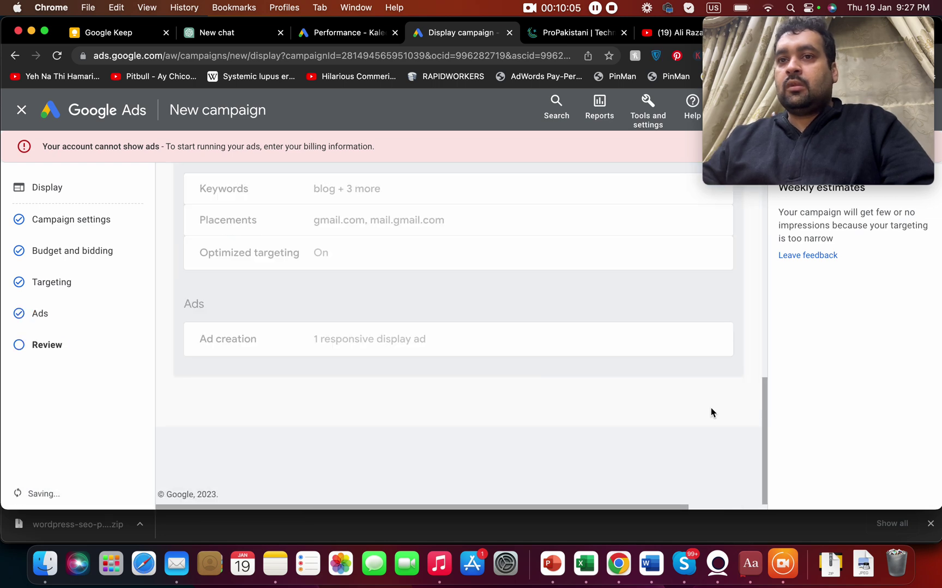
# Scroll to the bottom of the review and publish the Gmail AD campaign
pyautogui.moveTo(761, 424); pyautogui.dragTo(763, 166)
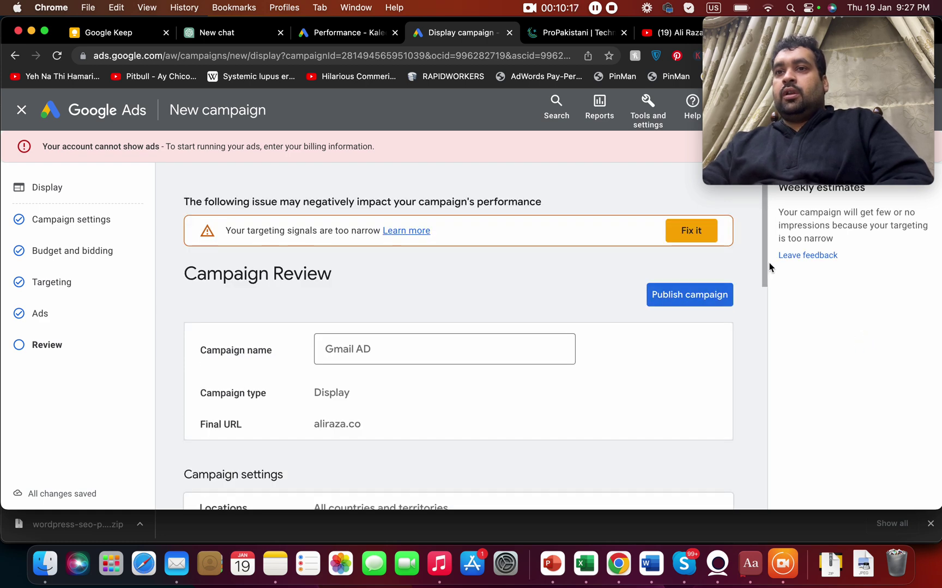
pyautogui.scroll(-5, 756, 353)
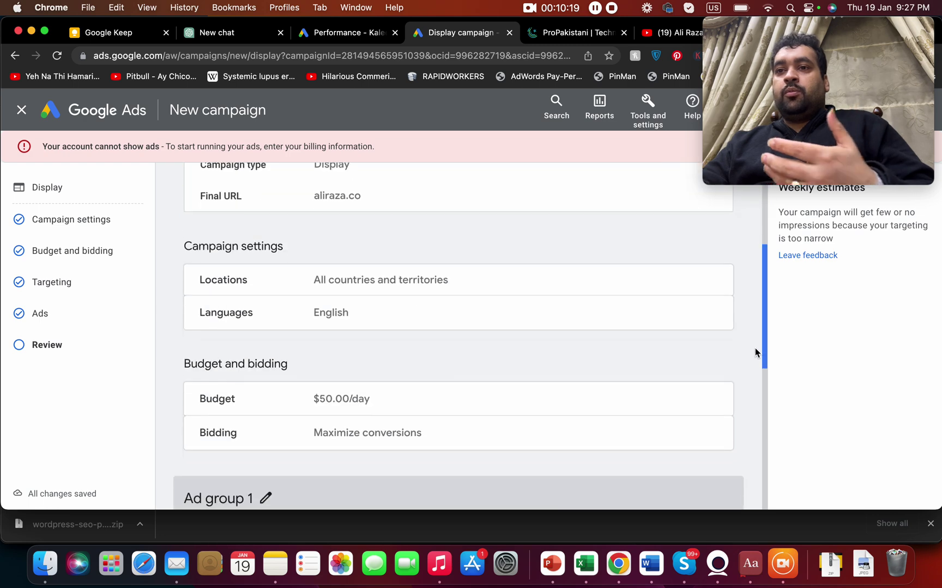
pyautogui.scroll(-7, 755, 353)
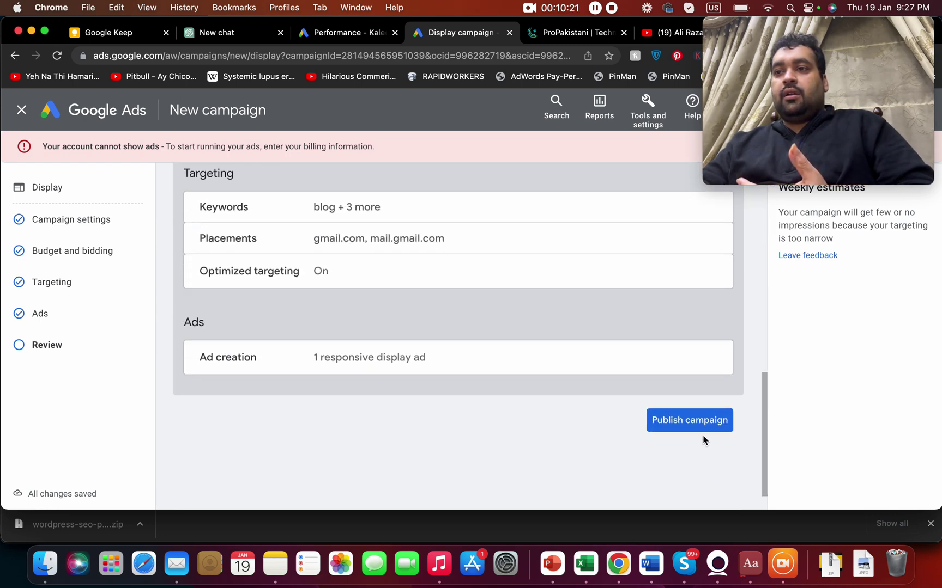
pyautogui.click(711, 421)
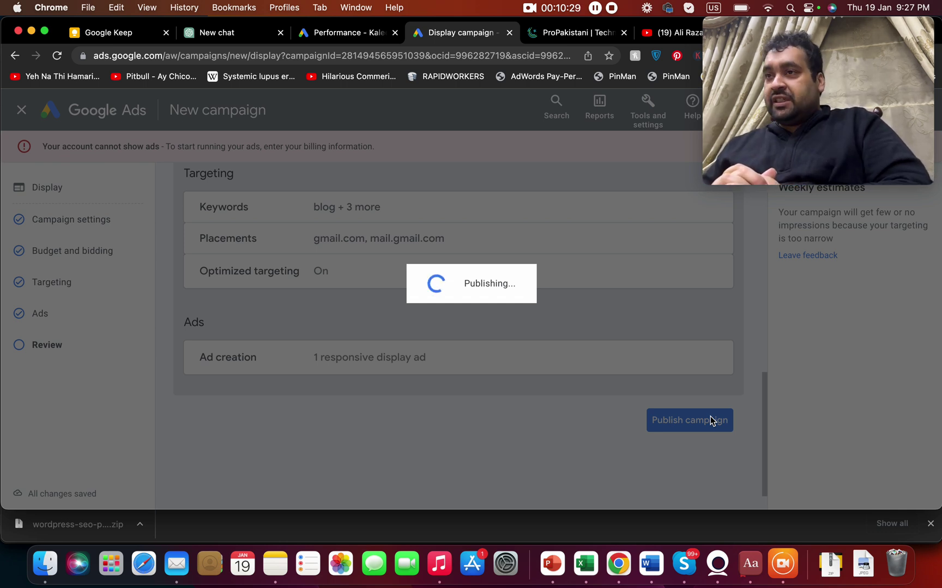
pyautogui.click(711, 176)
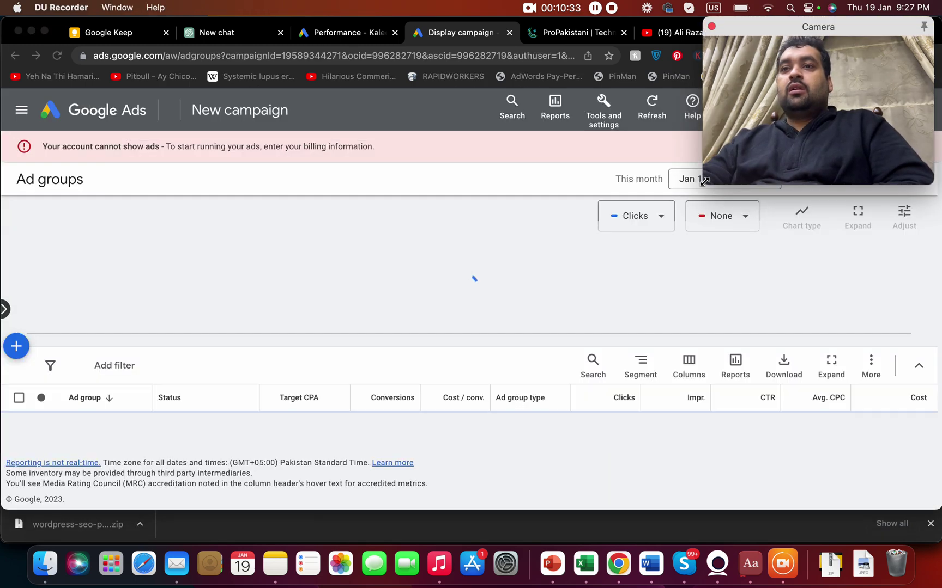
# Resize the Camera window so the webcam view fills nearly the whole screen
pyautogui.moveTo(704, 181); pyautogui.dragTo(1, 551)
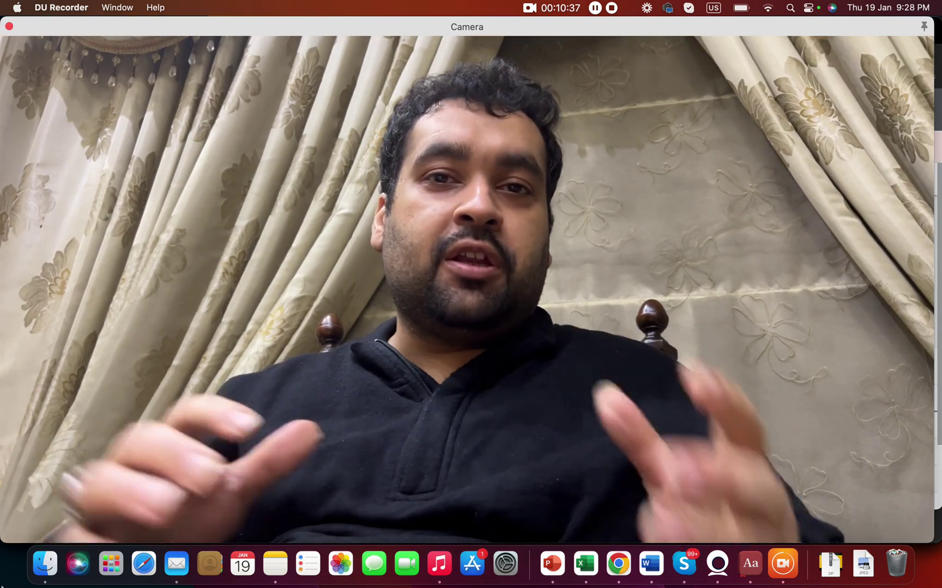